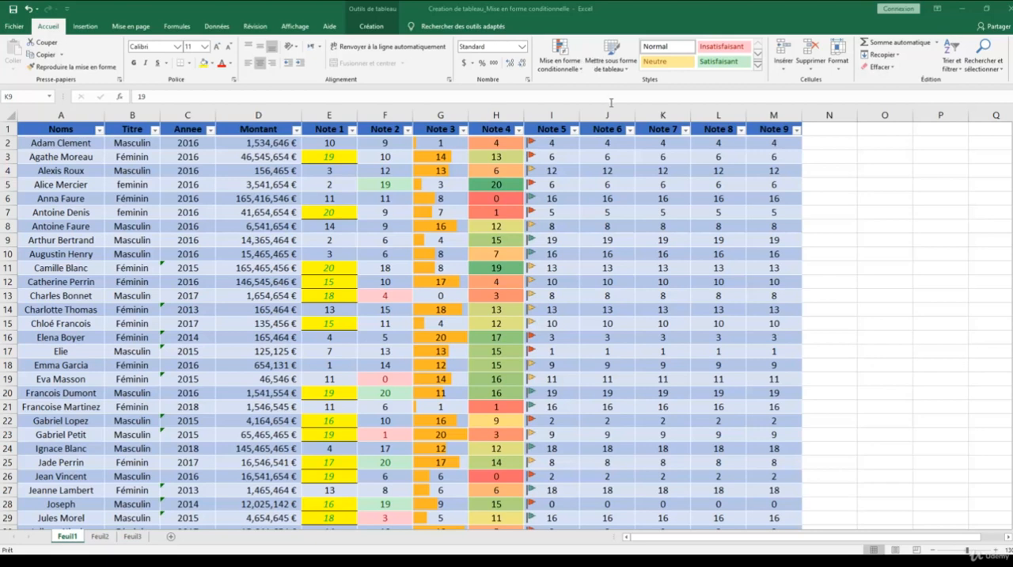
Create a two-colour scale conditional formatting rule for all Note 6 values (J2:J44), with green as the minimum colour.
click(616, 146)
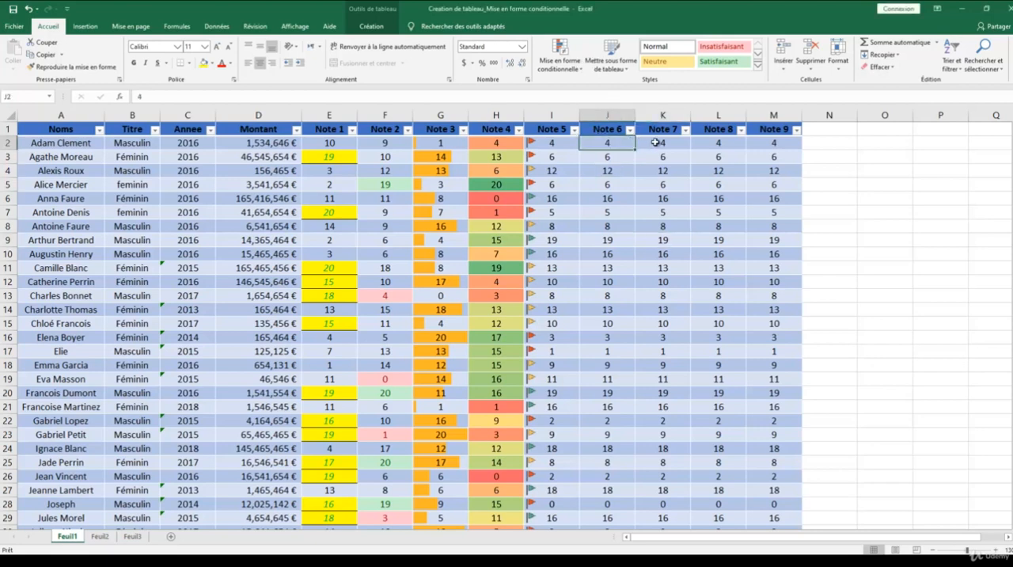
key(ctrl+shift+Down)
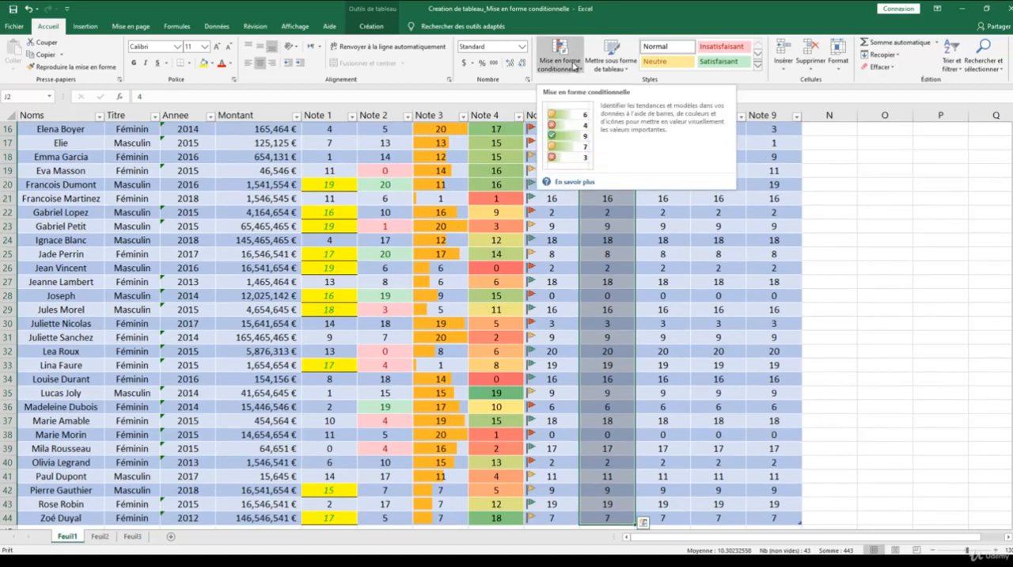
click(575, 66)
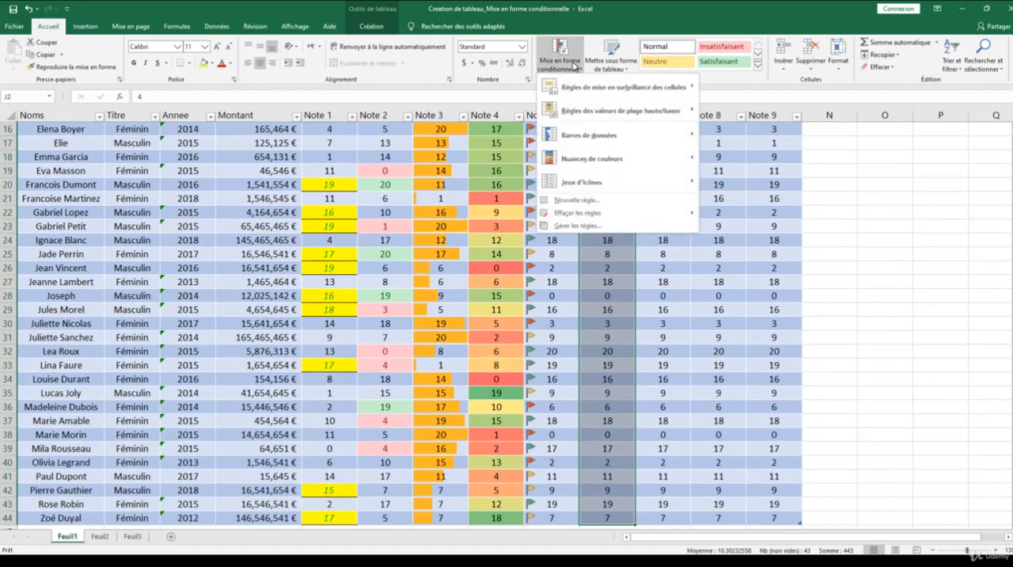
click(587, 201)
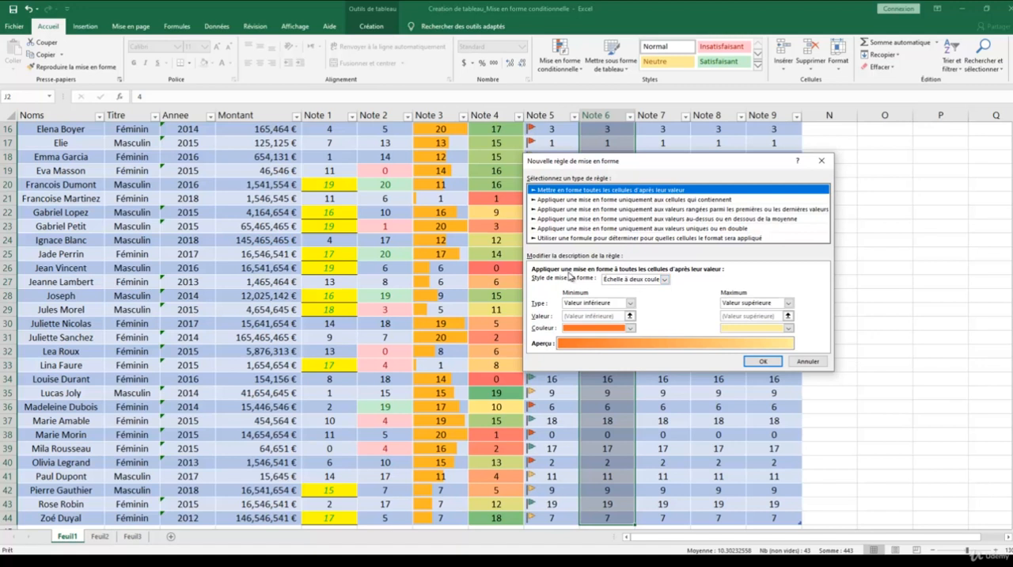
click(665, 279)
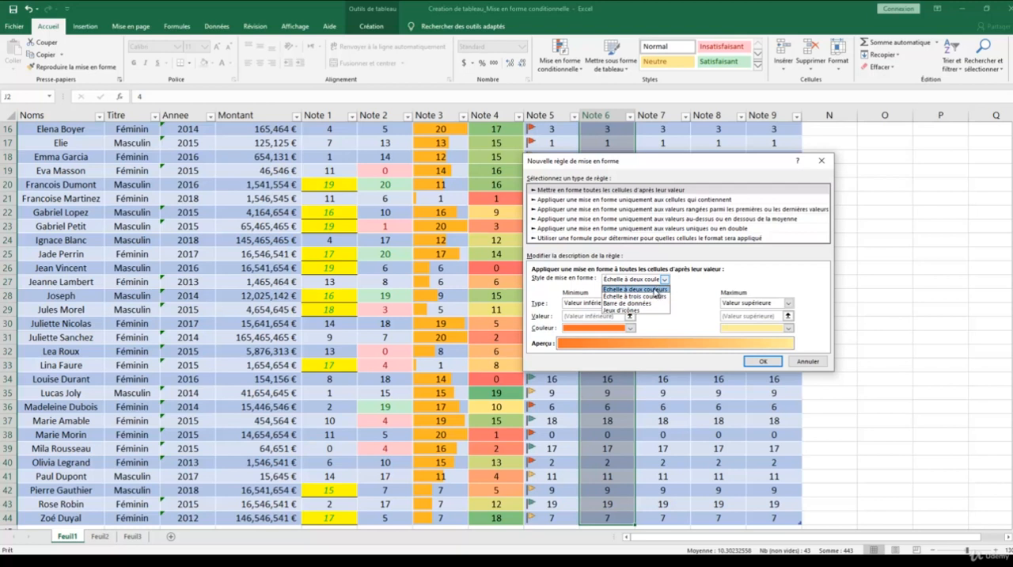
click(656, 290)
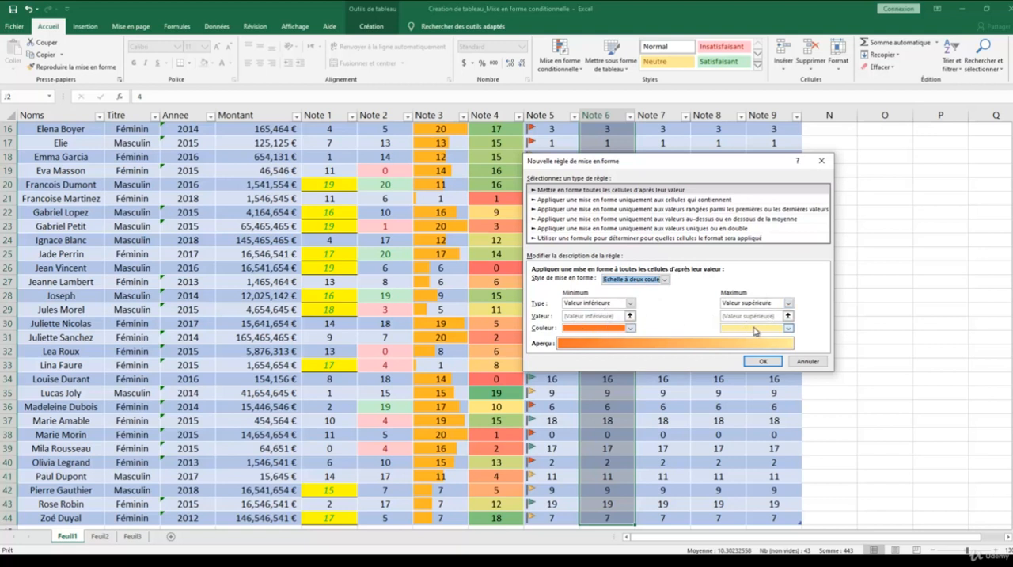
click(630, 327)
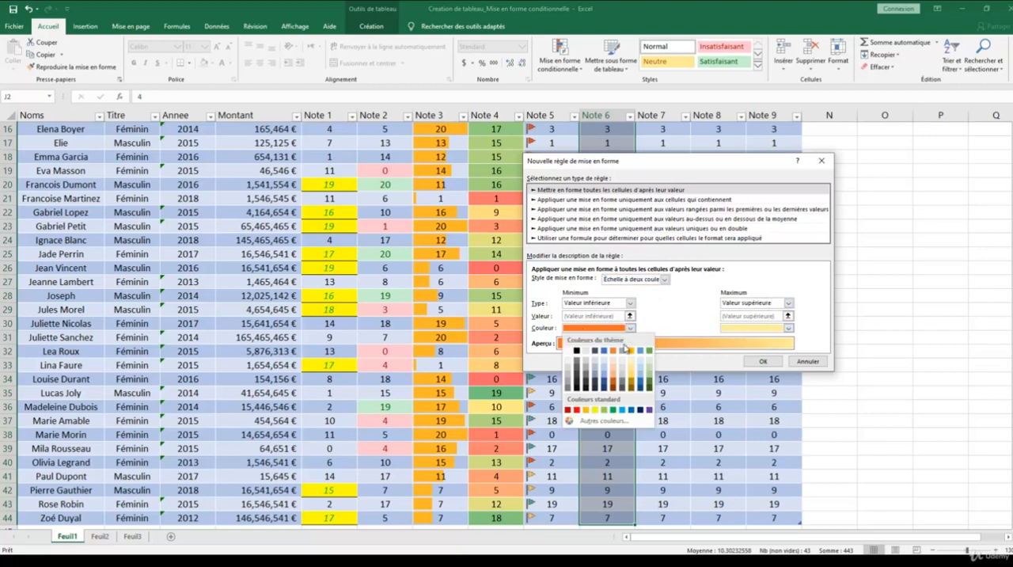
click(612, 410)
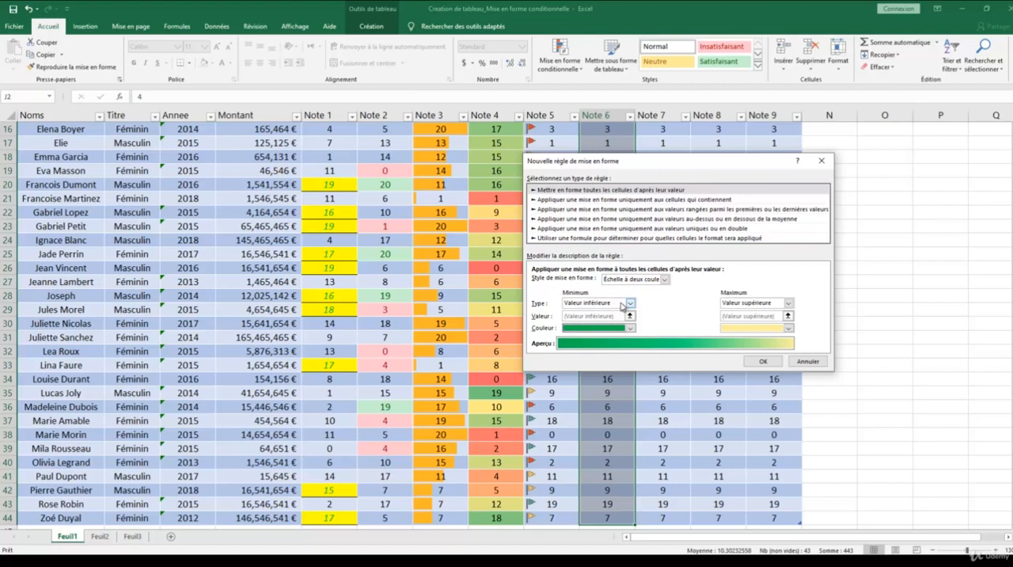
Try the Nombre type for the scale's minimum and switch it back to Valeur inférieure, keeping Valeur supérieure for the maximum.
click(631, 303)
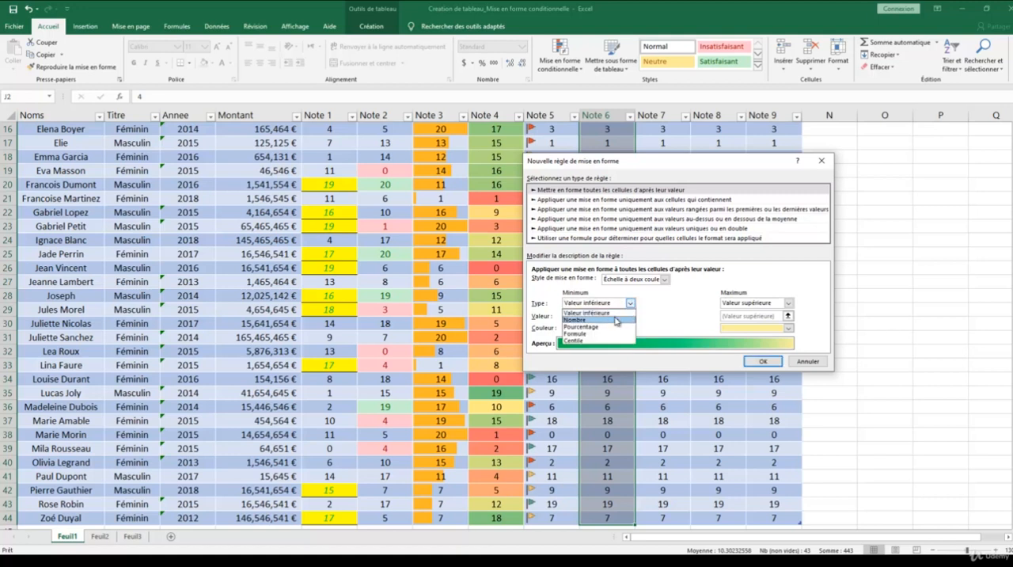
click(608, 319)
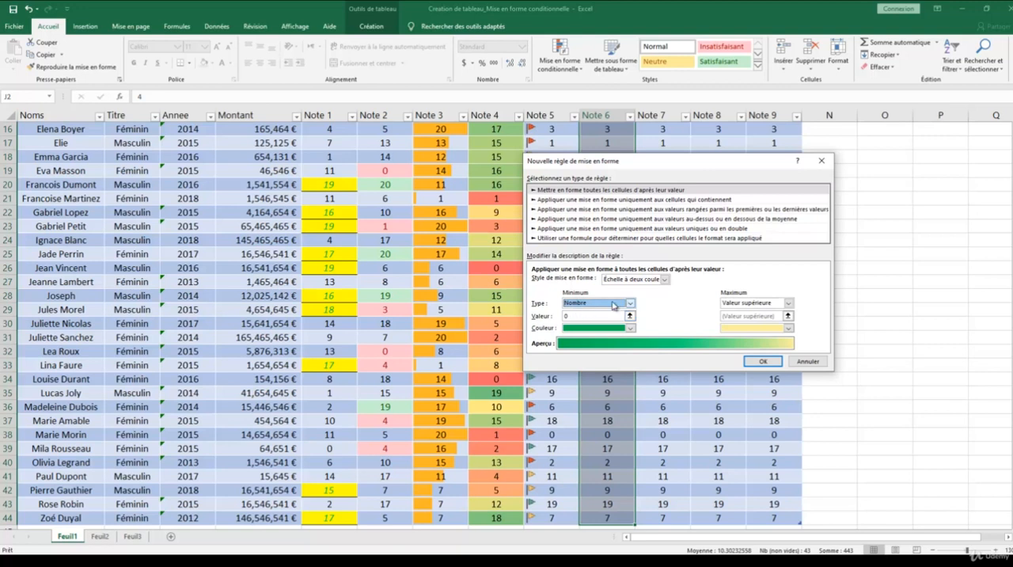
click(631, 303)
click(619, 314)
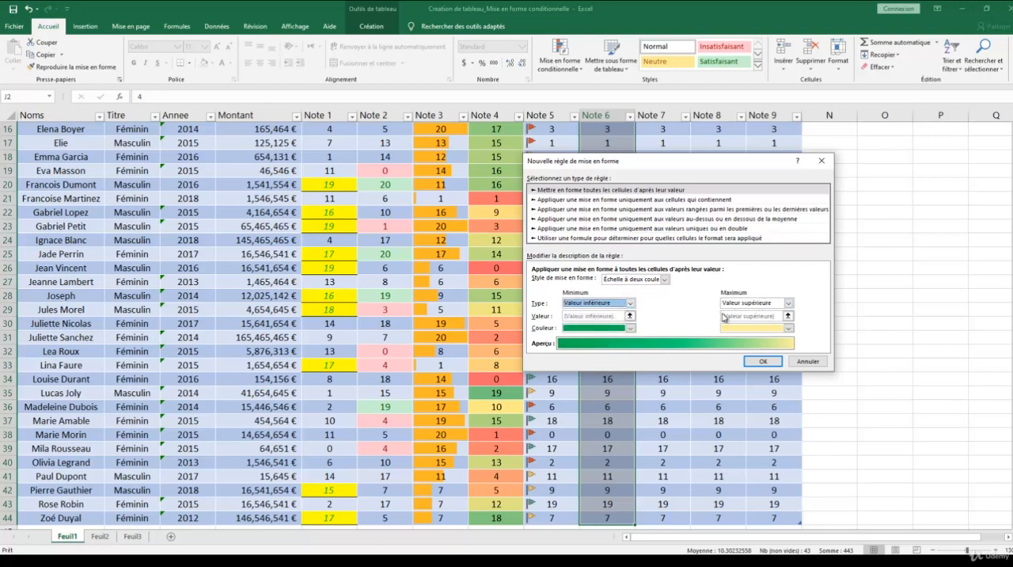
click(788, 303)
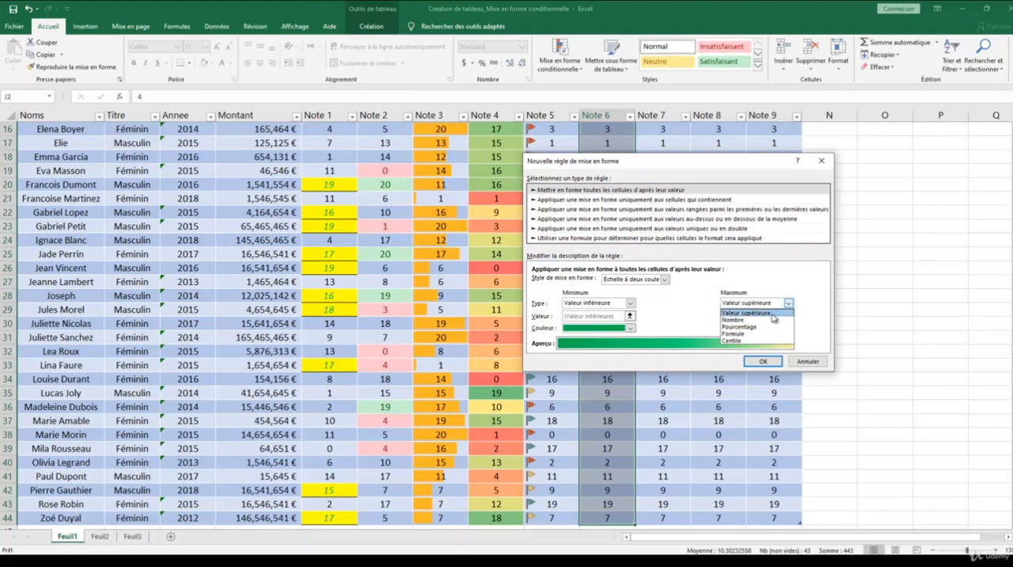
click(784, 304)
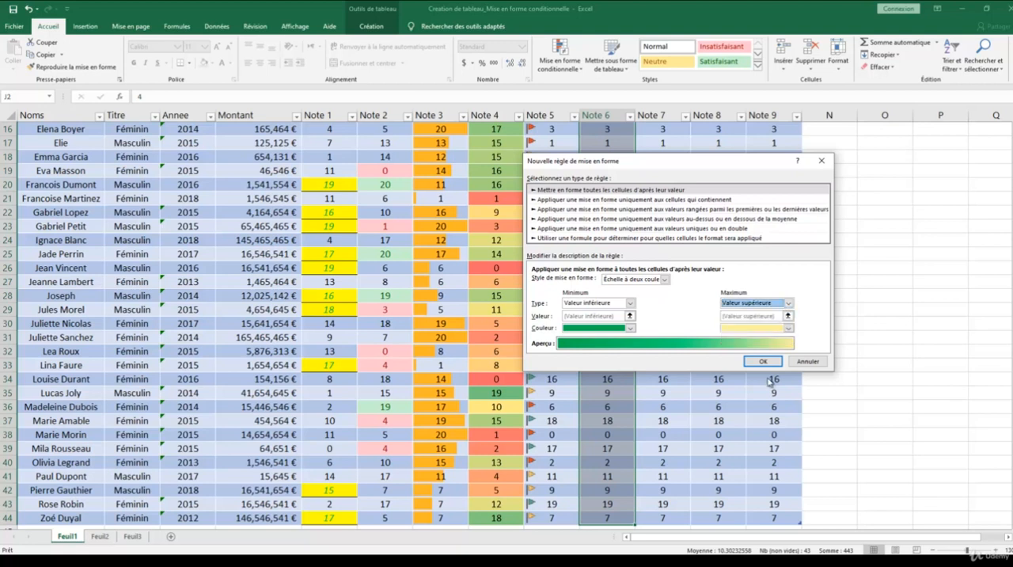
Apply the two-colour scale rule to the Note 6 column and check the shading down the rows.
click(762, 361)
click(660, 308)
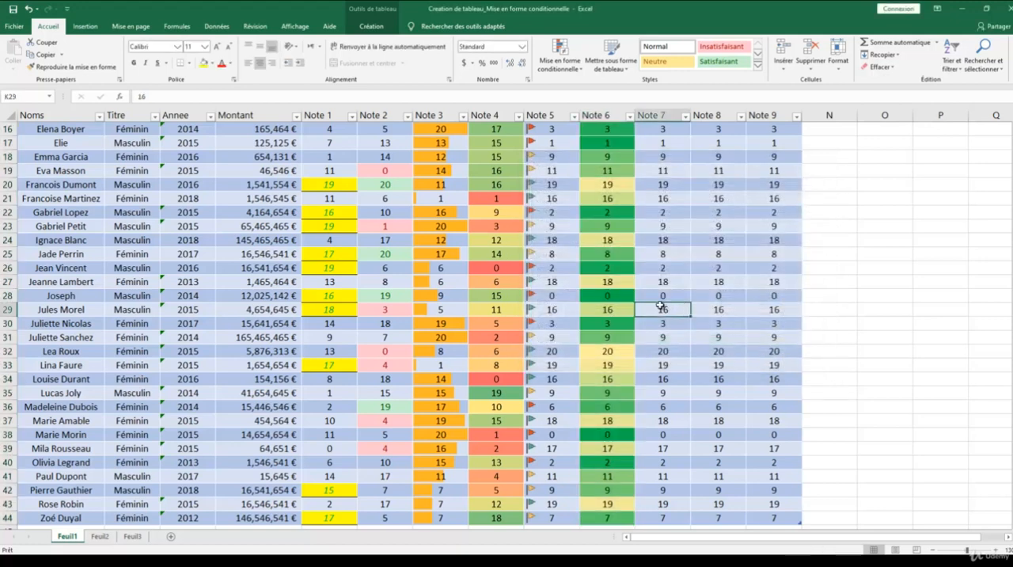
scroll(633, 313, down, 2)
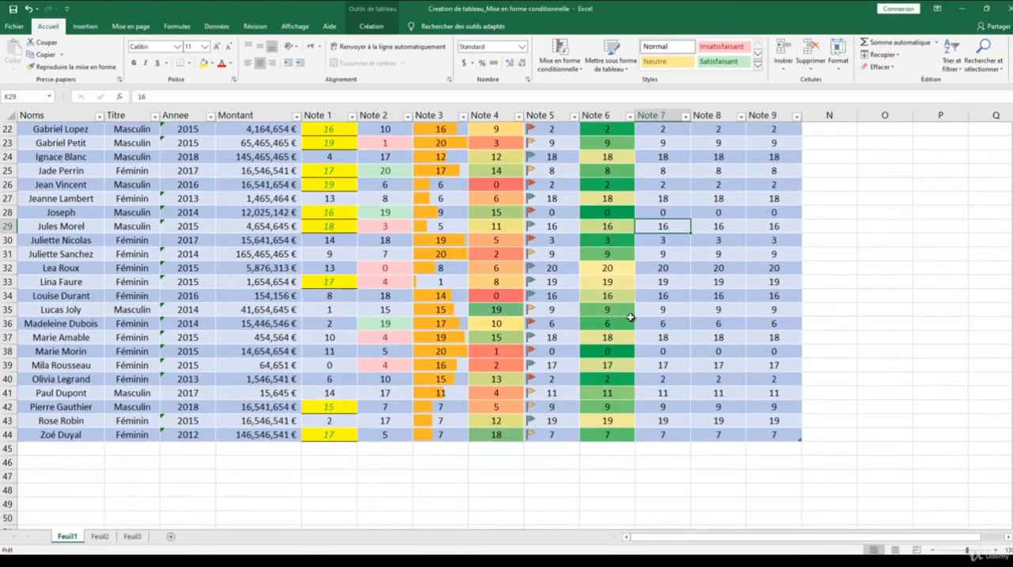
scroll(630, 318, up, 3)
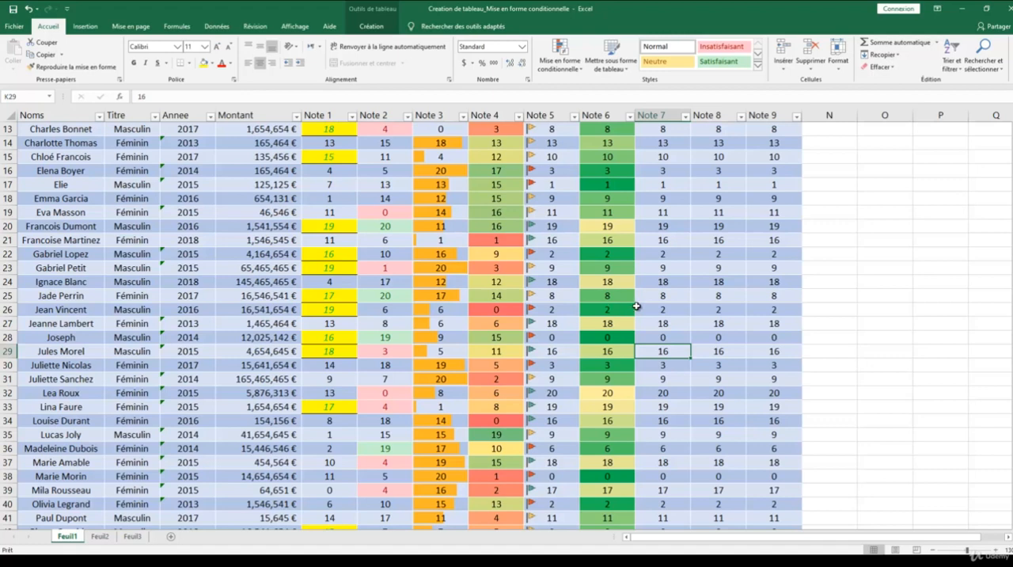
Start a new conditional formatting rule for all Note 7 values (K2:K44) using a three-colour scale.
scroll(637, 306, up, 4)
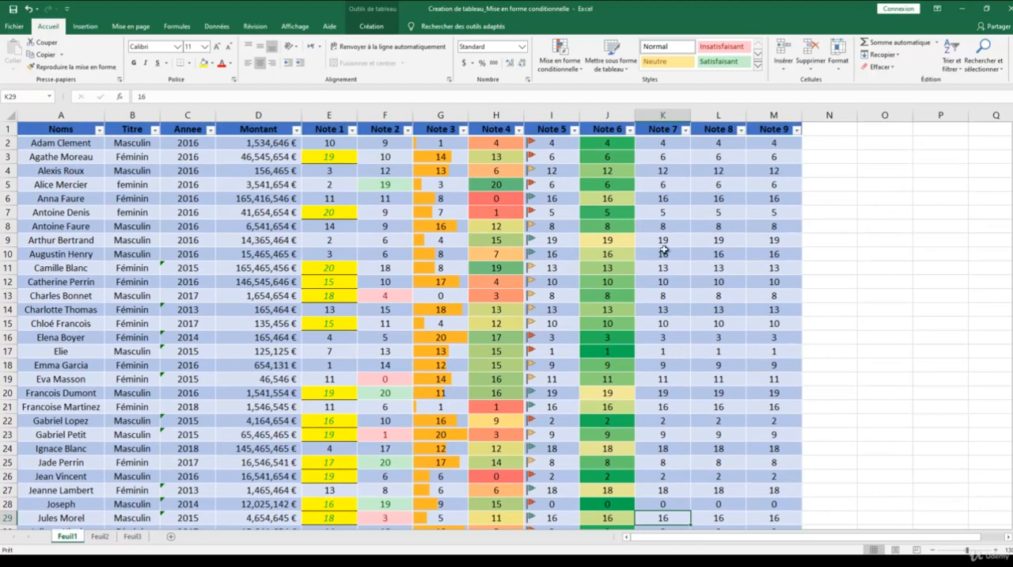
click(672, 141)
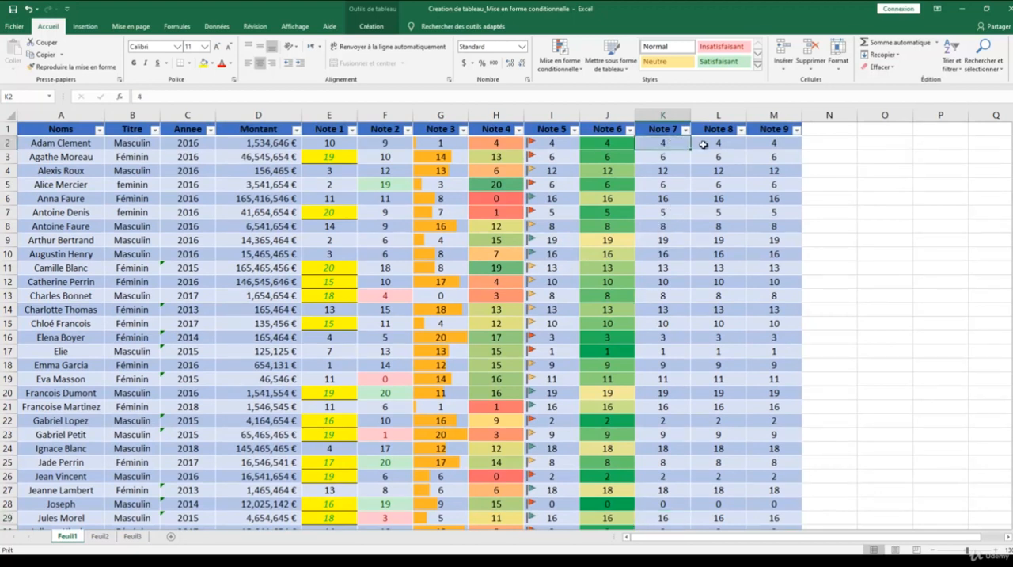
key(ctrl+shift+Down)
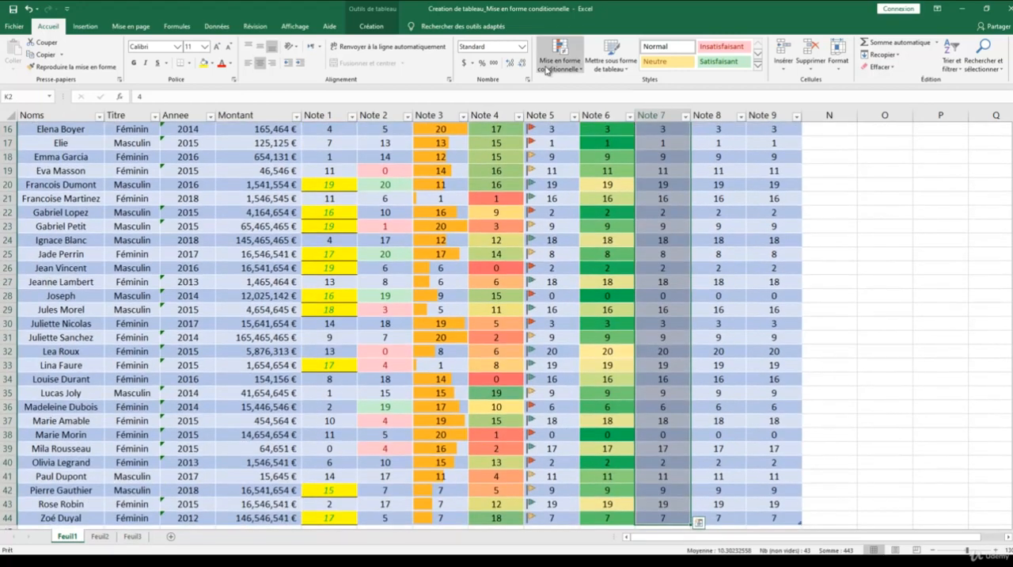
click(564, 68)
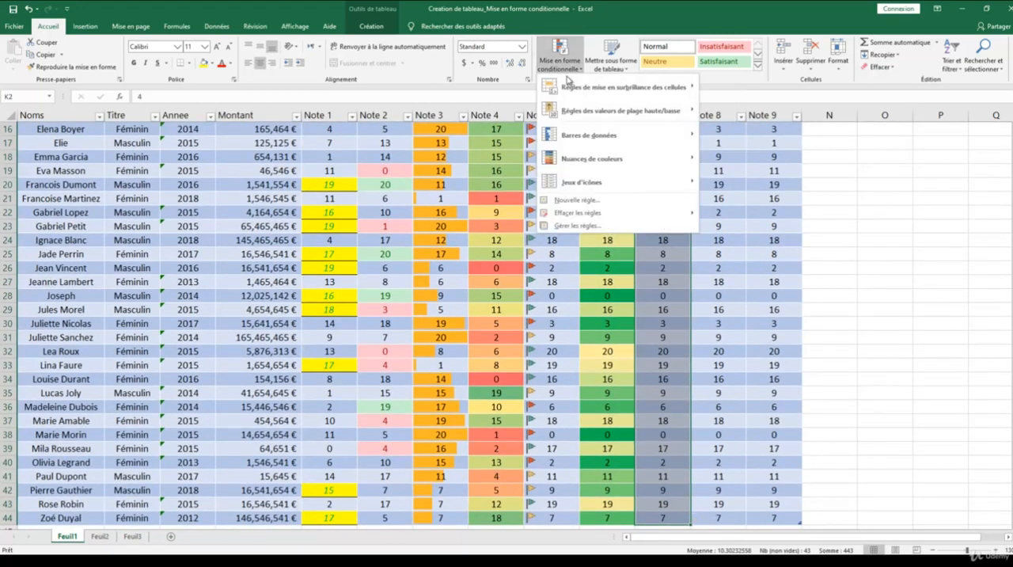
click(601, 199)
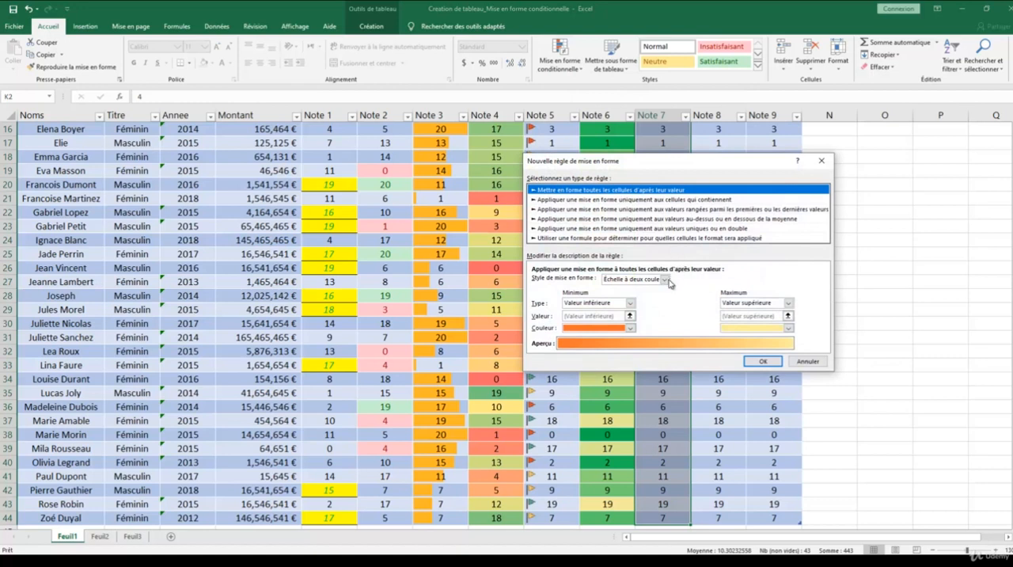
click(664, 280)
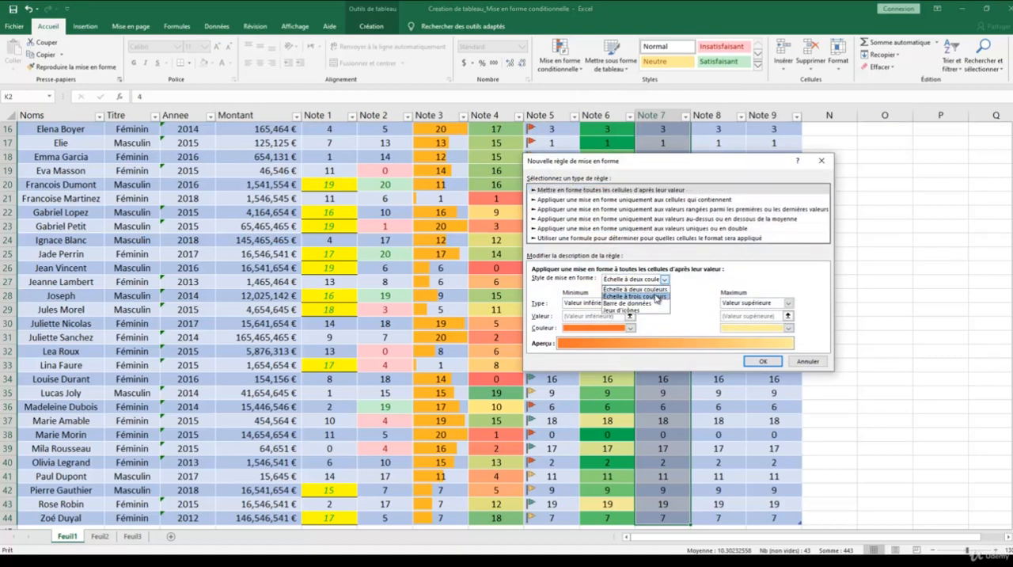
click(656, 296)
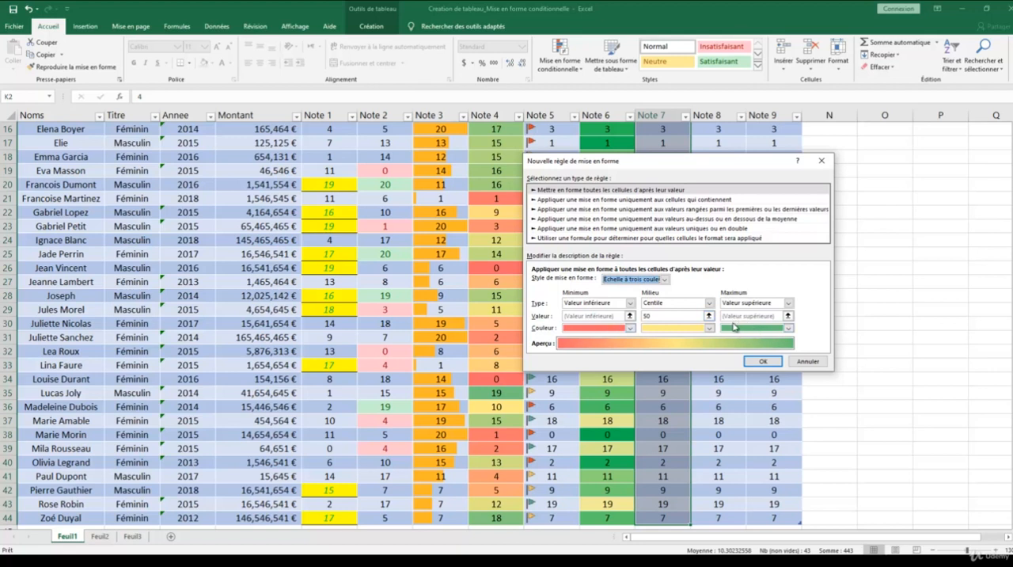
Set the three-colour scale's minimum colour to blue and its midpoint colour to light blue, and apply the rule to Note 7.
click(631, 328)
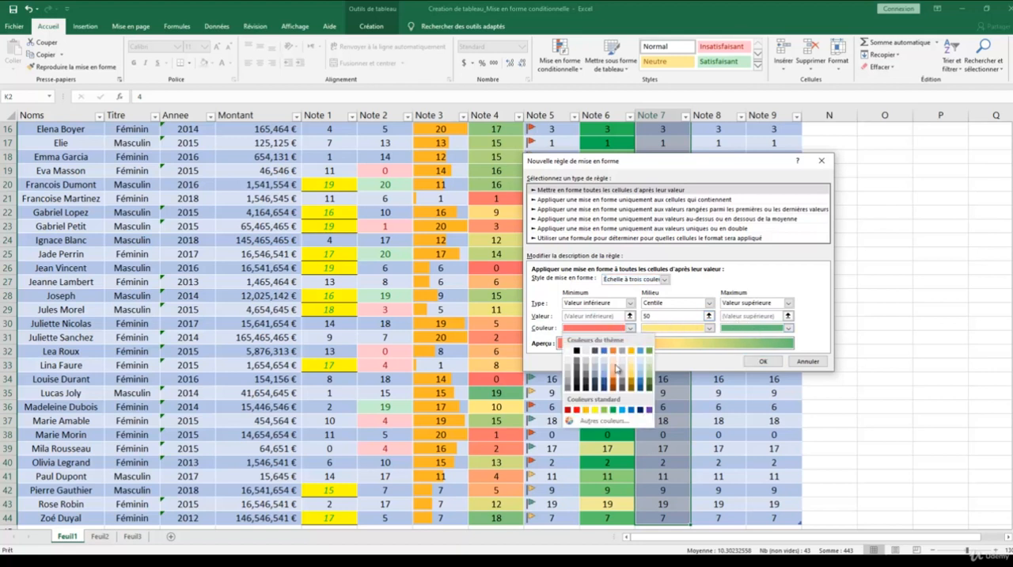
click(626, 413)
click(715, 329)
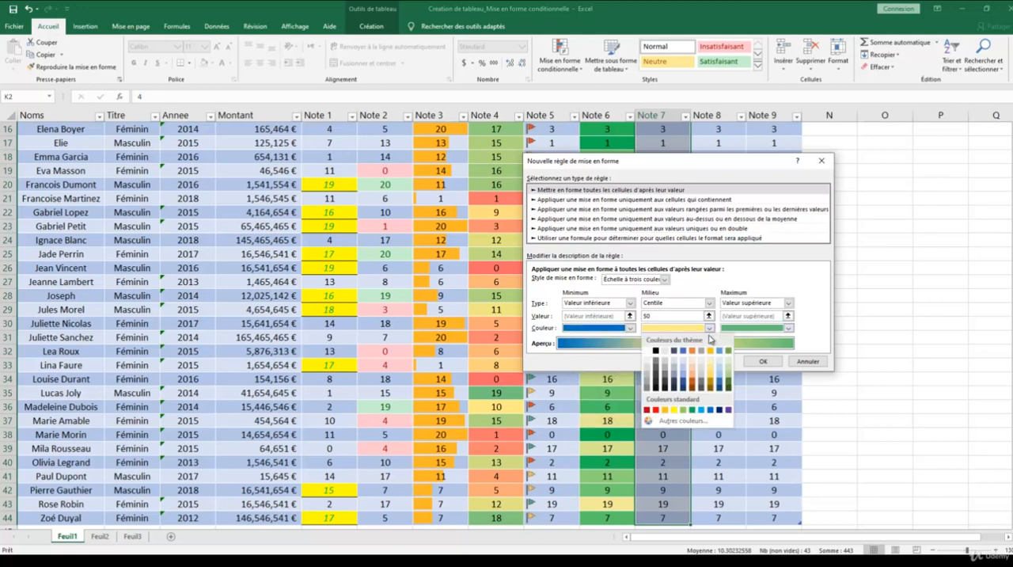
click(704, 415)
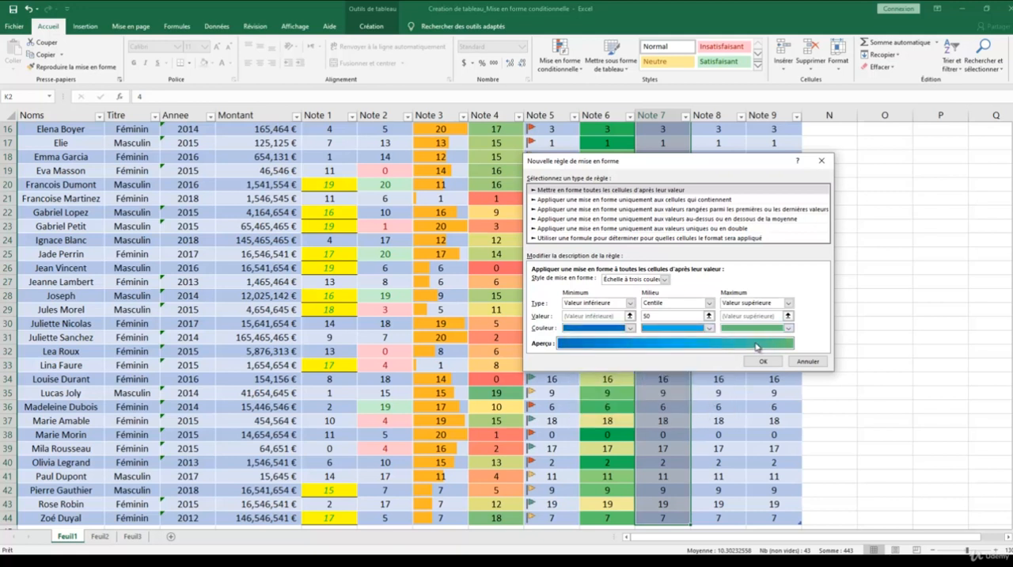
click(630, 303)
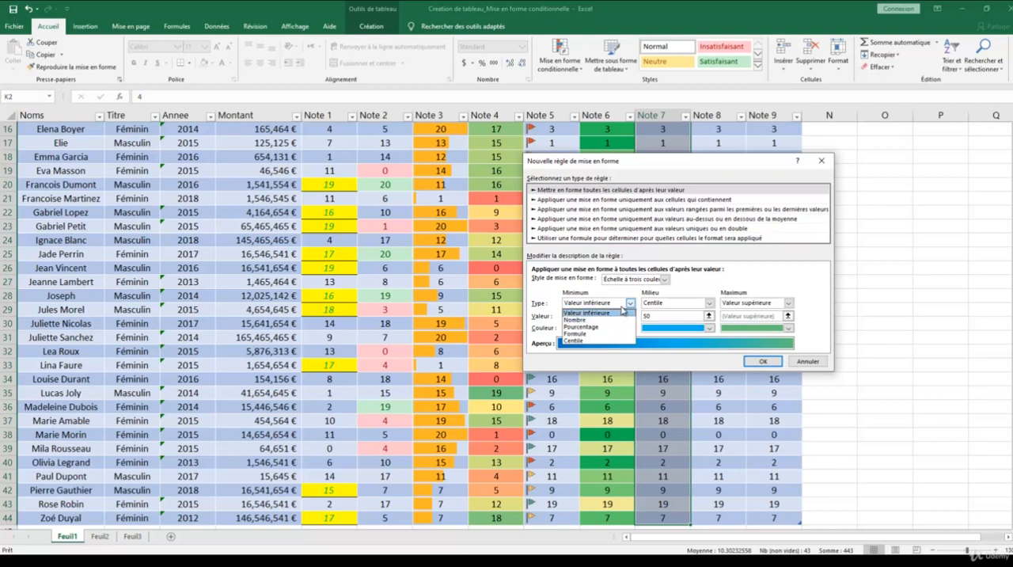
click(637, 308)
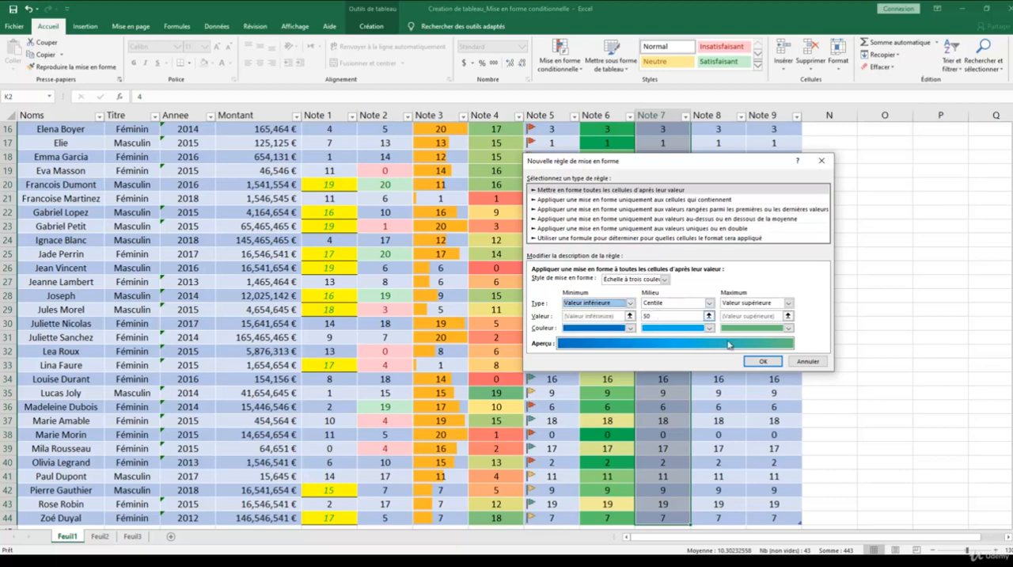
click(760, 362)
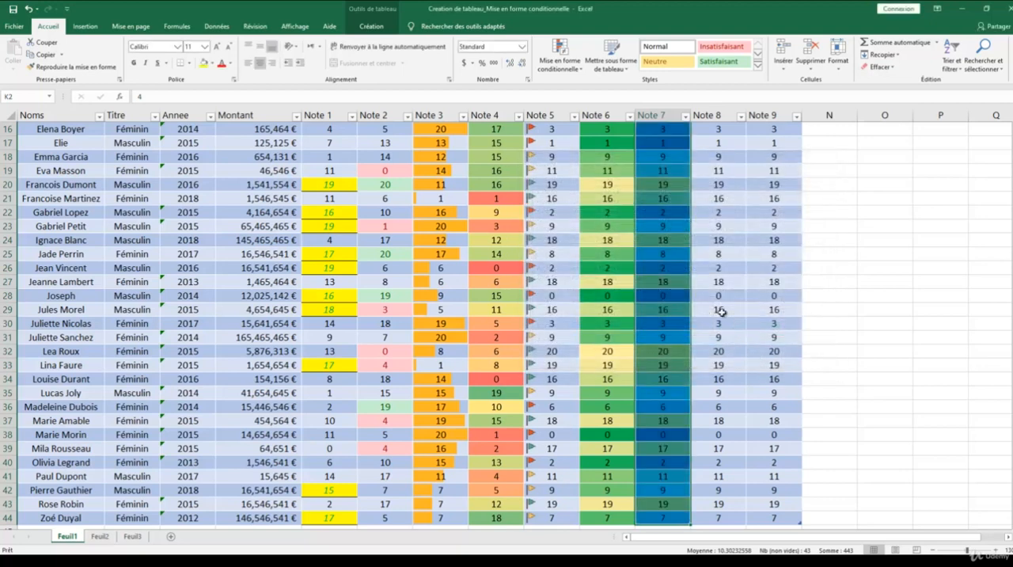
Examine how the three-colour scale shades the low, middle and high values along the Note 7 column.
click(727, 279)
scroll(728, 275, up, 2)
scroll(727, 275, up, 4)
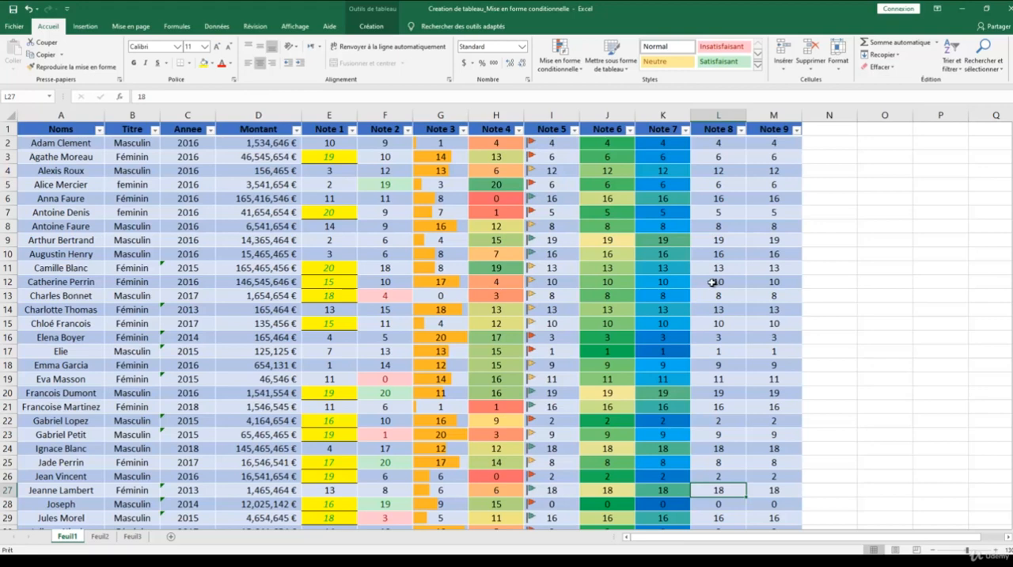
scroll(710, 283, down, 1)
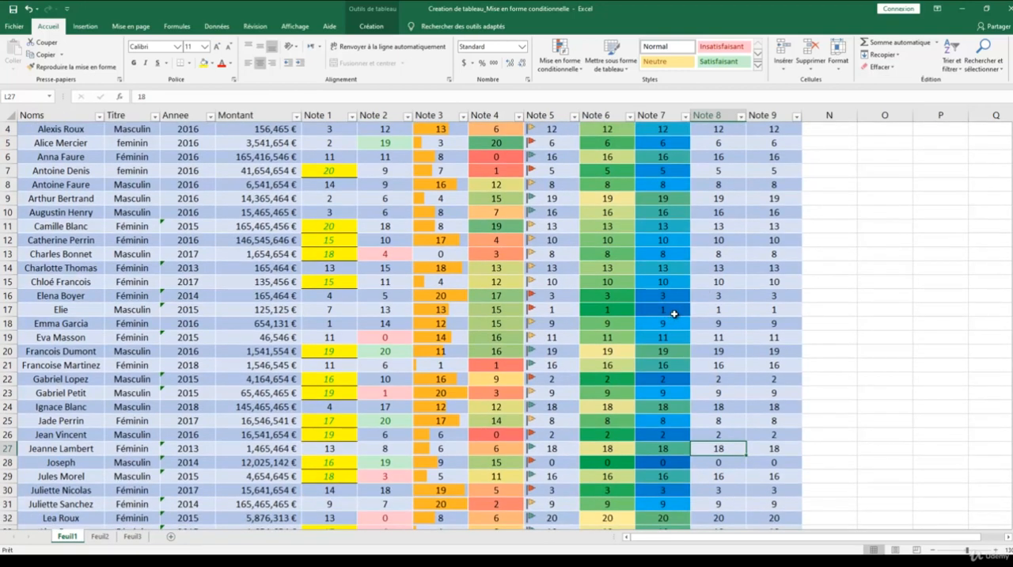
scroll(677, 312, down, 2)
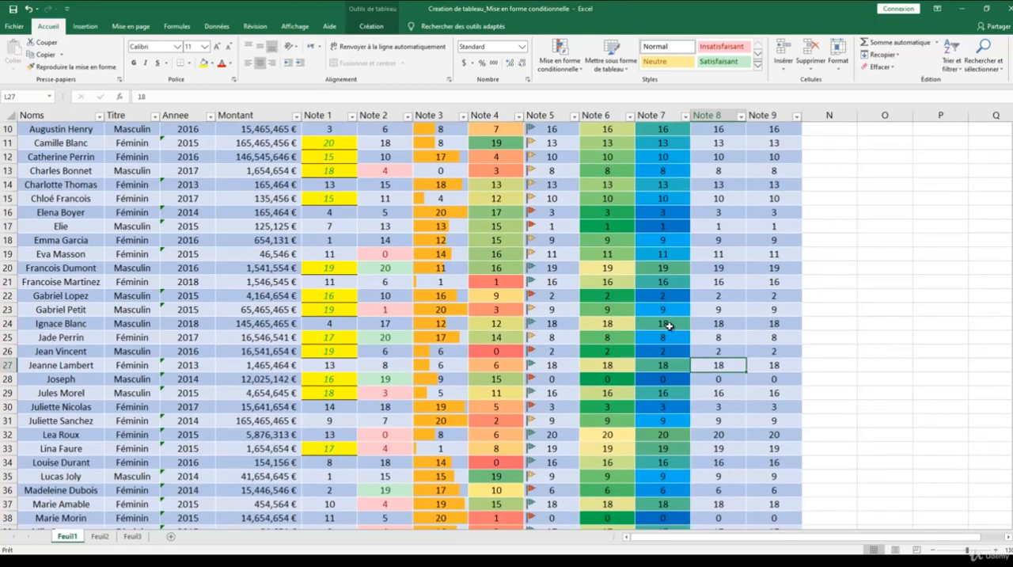
scroll(669, 325, down, 2)
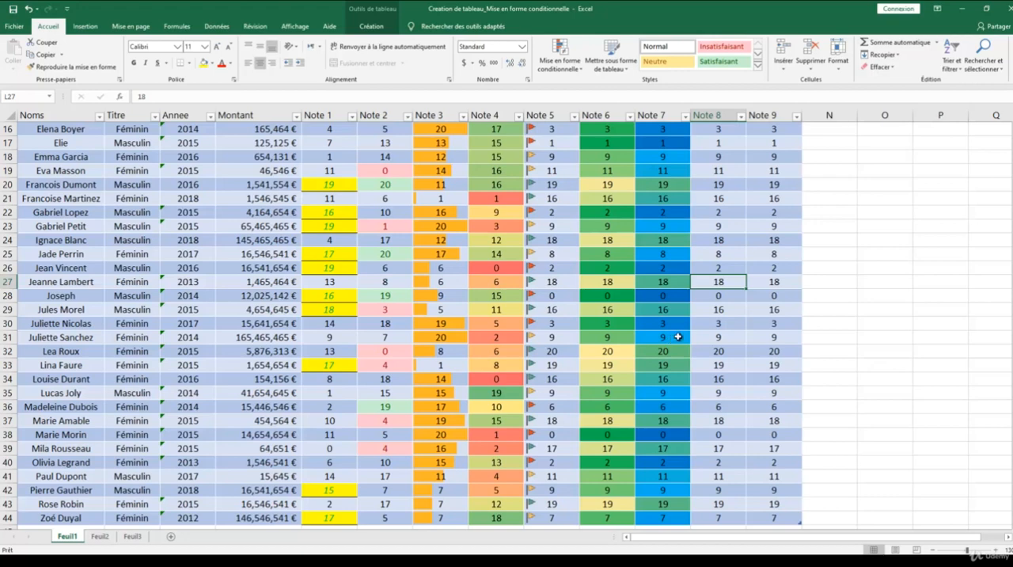
Start a new conditional formatting rule for all Note 8 values (L2:L44) using the data bar style.
scroll(678, 336, up, 5)
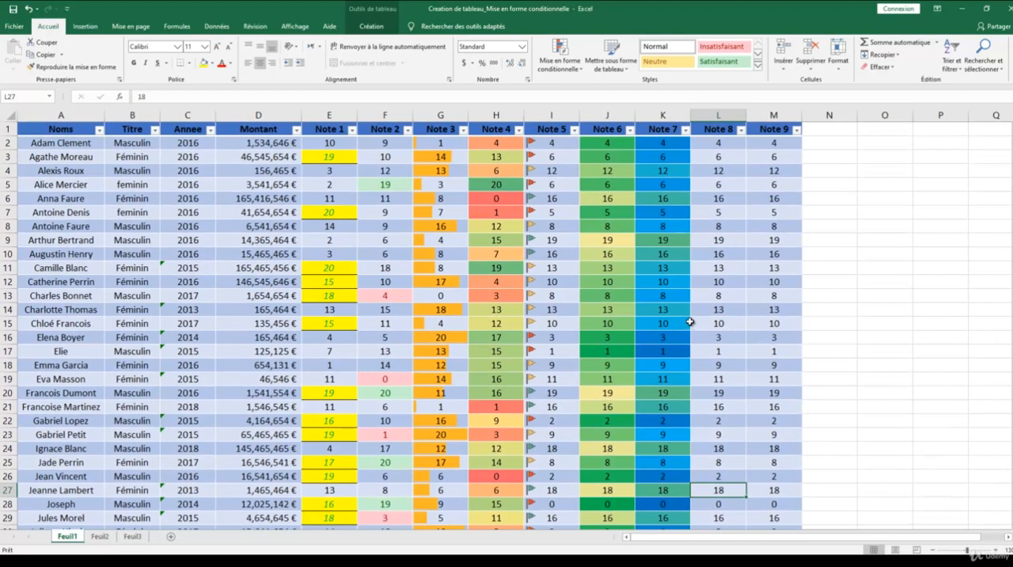
click(723, 144)
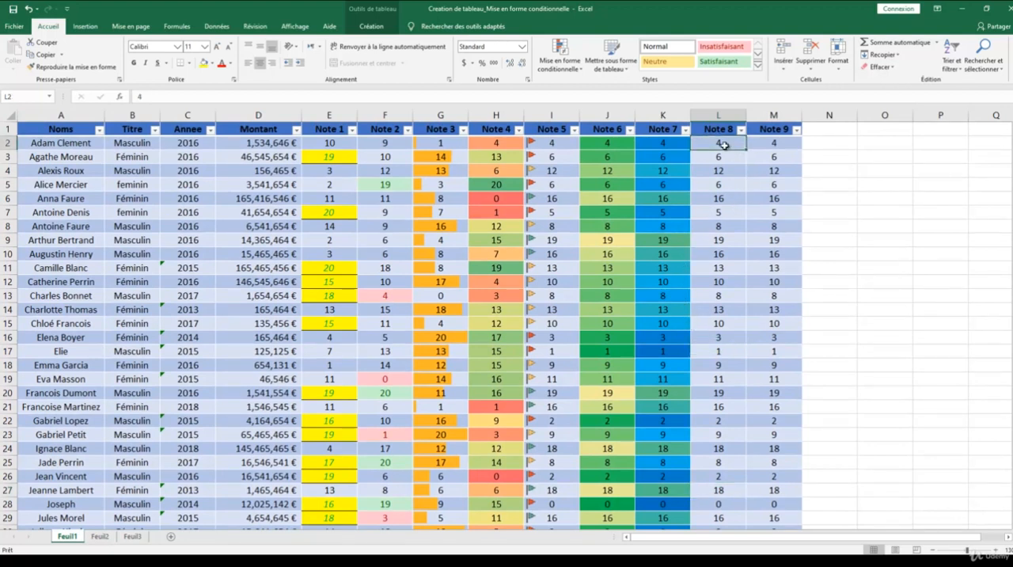
key(ctrl+shift+Down)
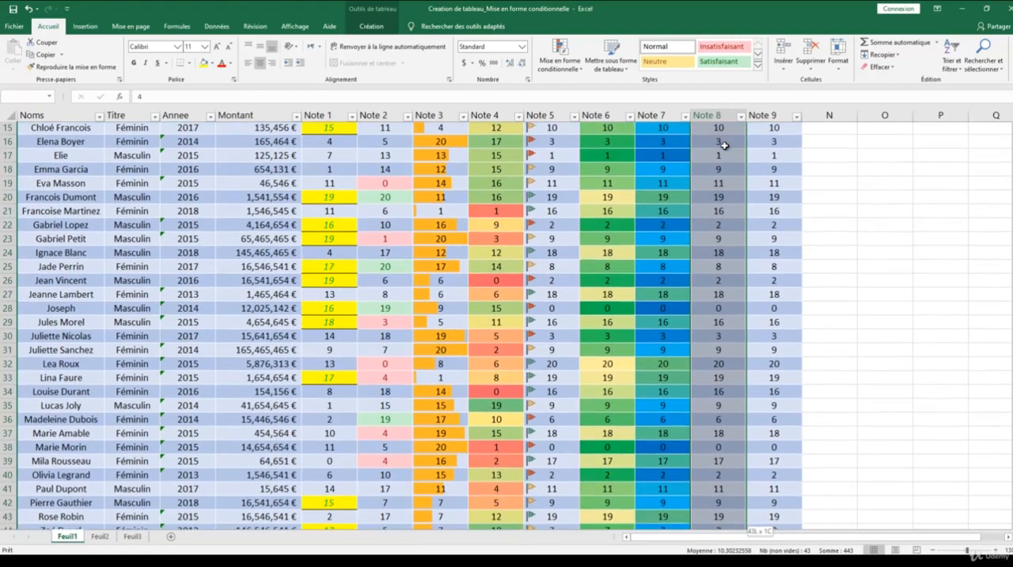
click(560, 62)
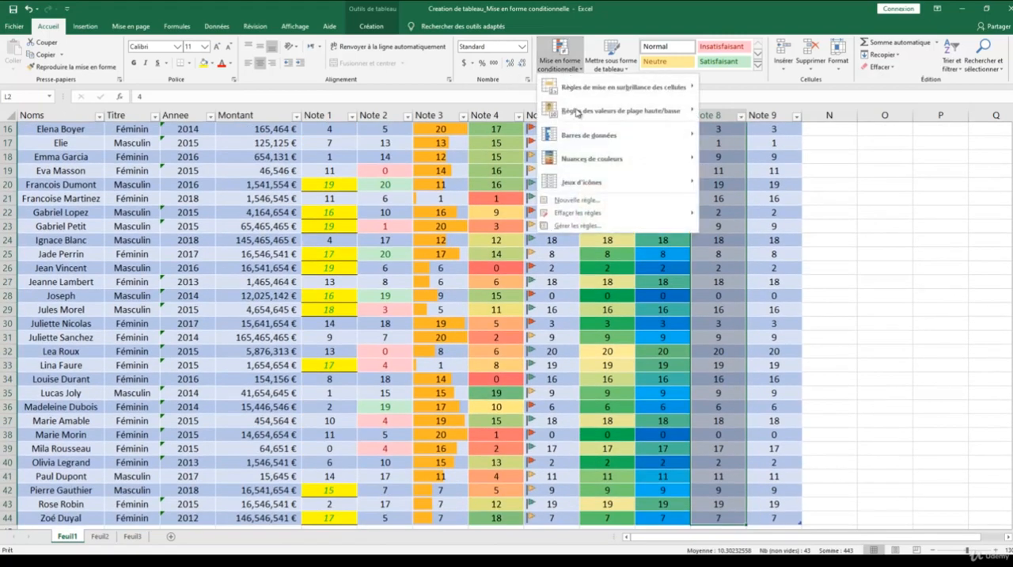
click(574, 213)
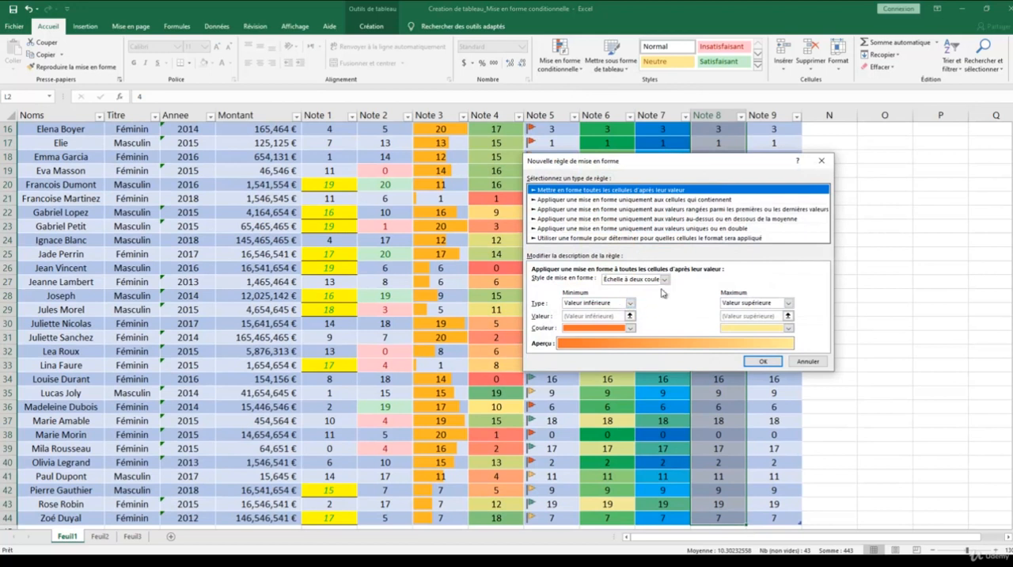
click(665, 280)
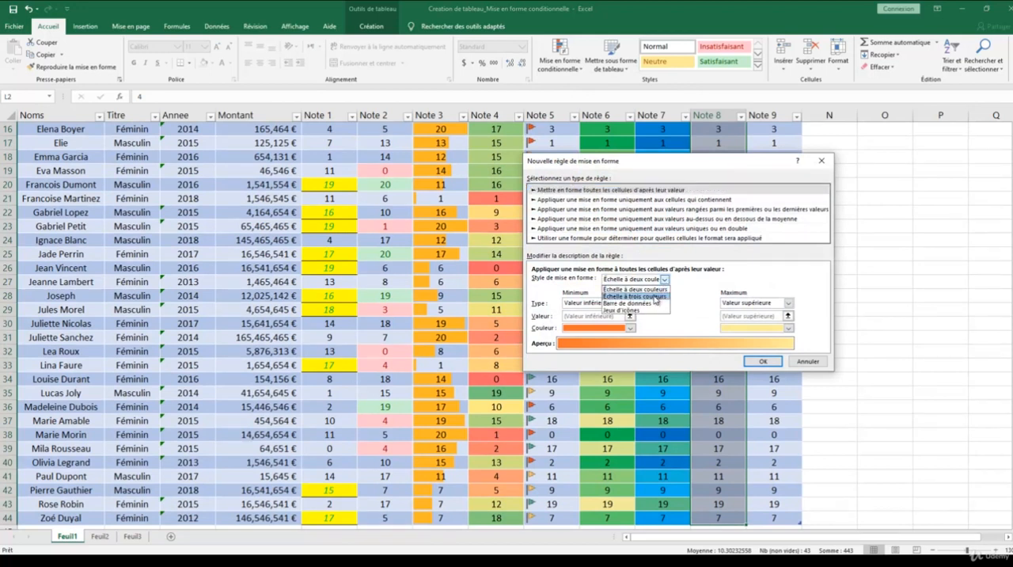
click(647, 305)
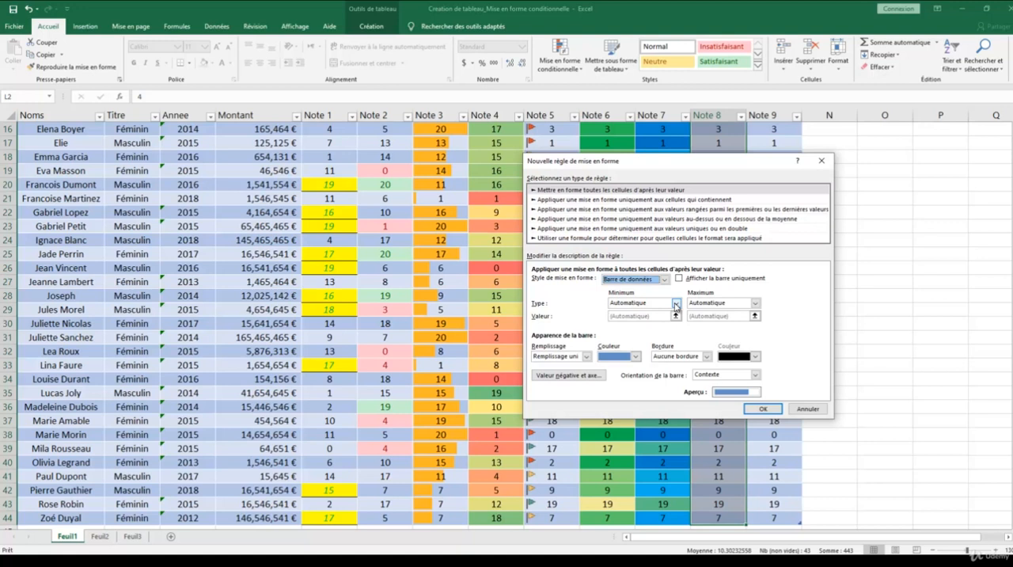
Try the number type for the data bar's minimum, and settle on the lowest value (Valeur inférieure).
click(675, 305)
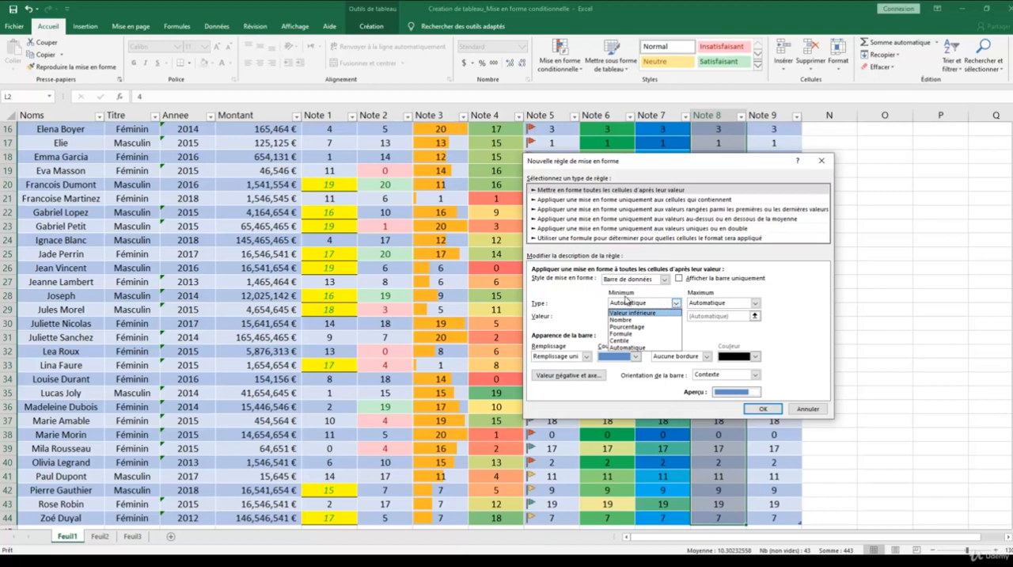
click(676, 304)
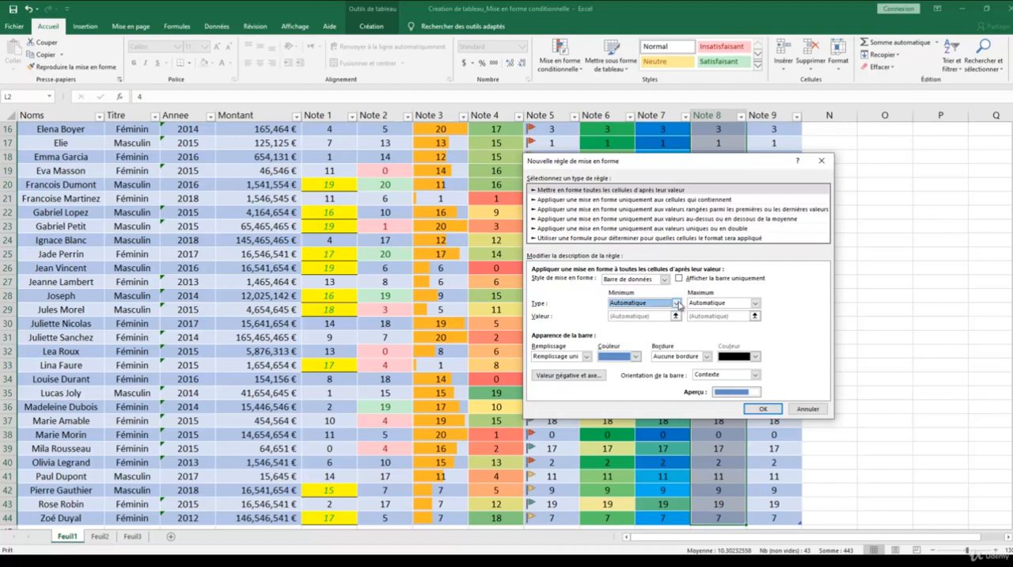
click(678, 305)
click(658, 328)
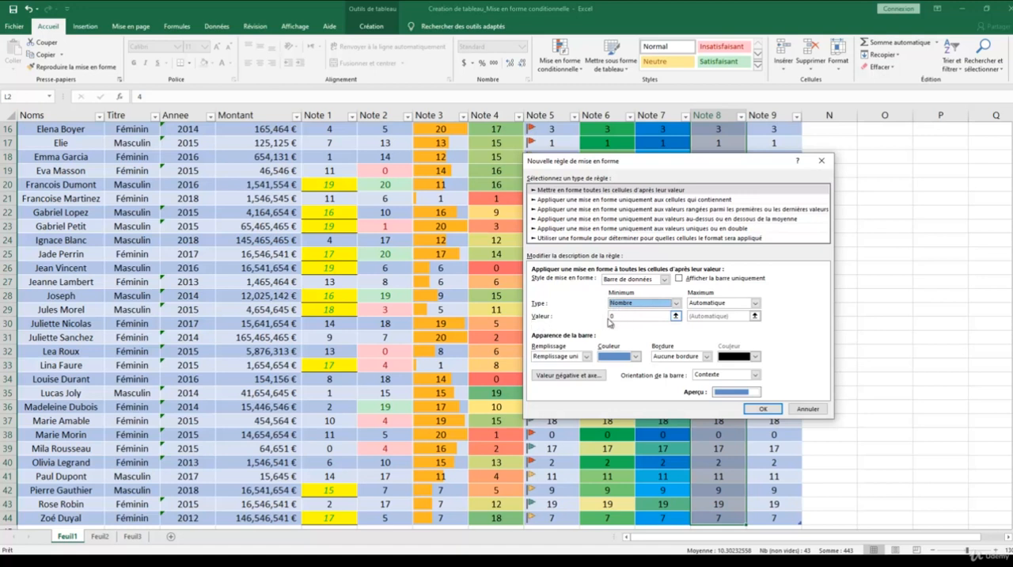
click(676, 303)
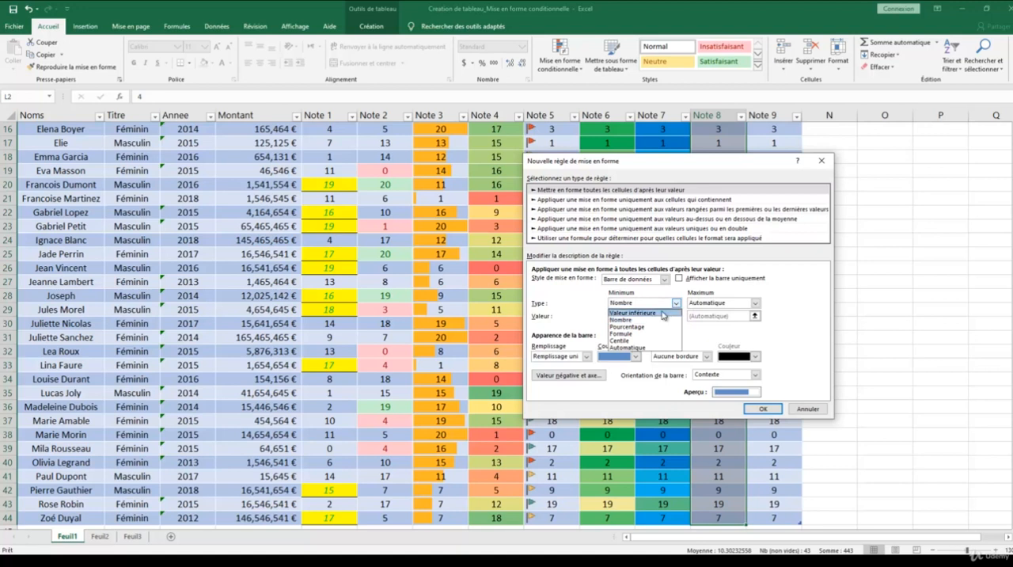
click(669, 313)
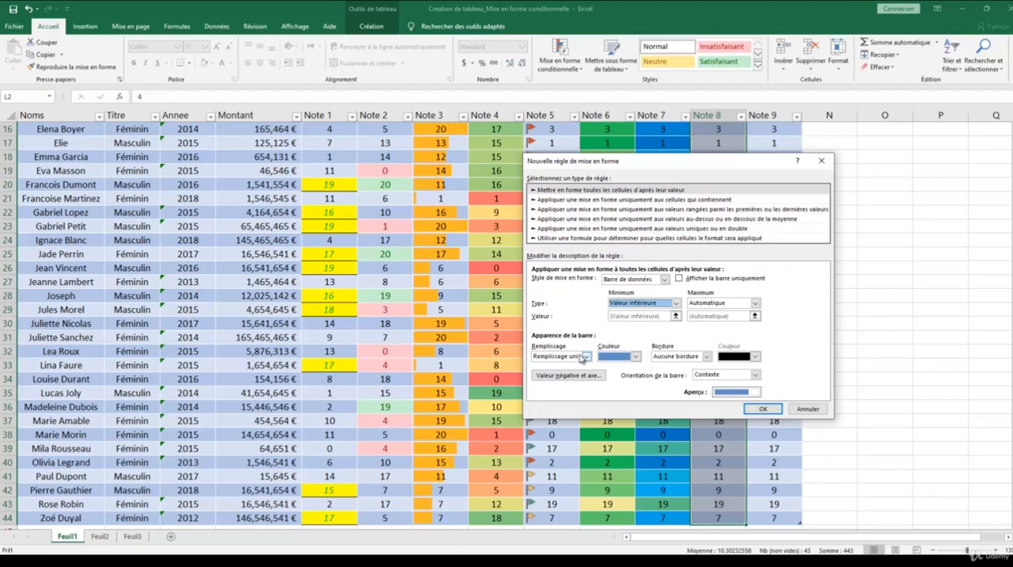
Give the data bars a green gradient fill and a solid border, keeping the bar orientation on Contexte.
click(586, 357)
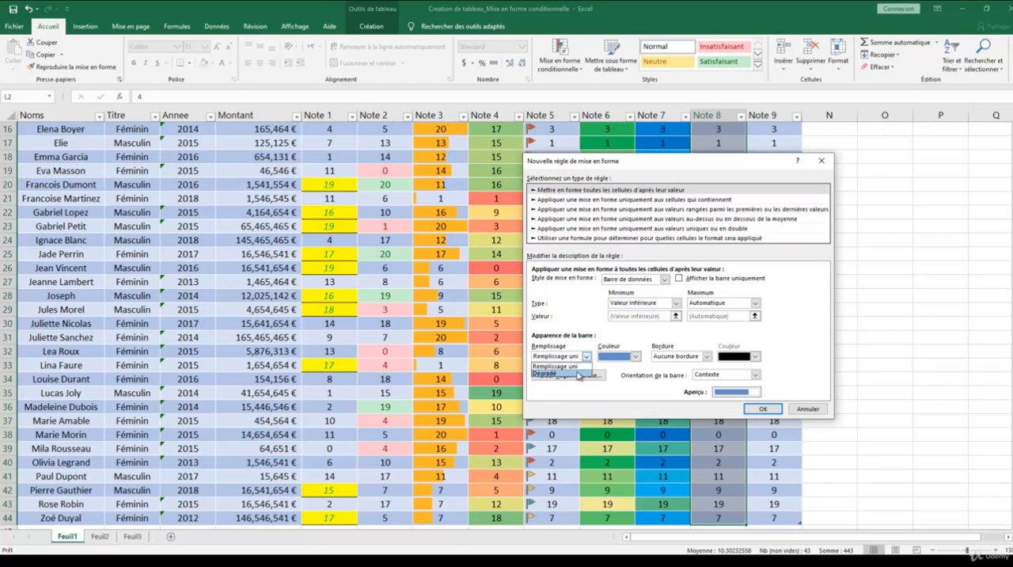
click(580, 372)
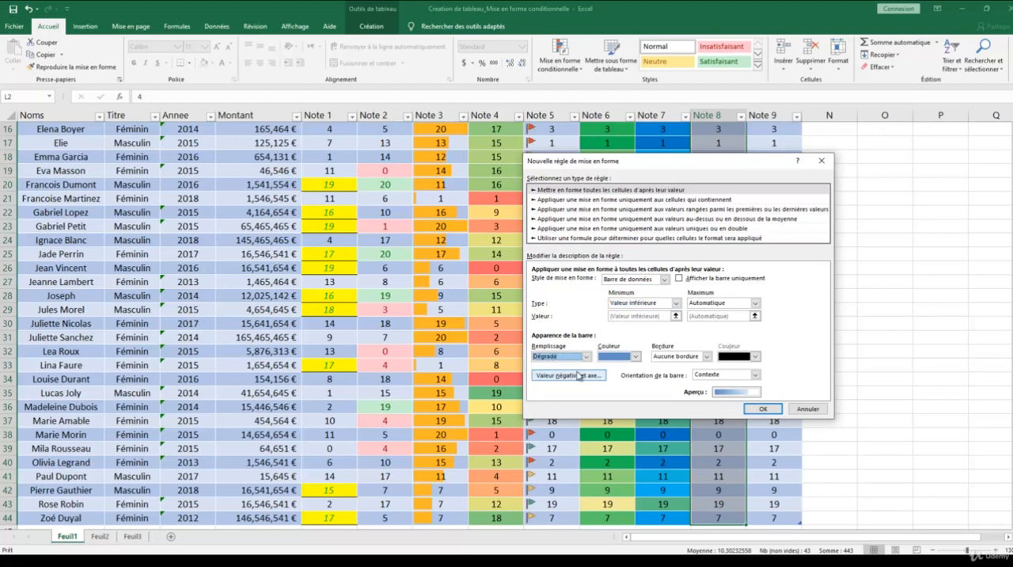
click(636, 357)
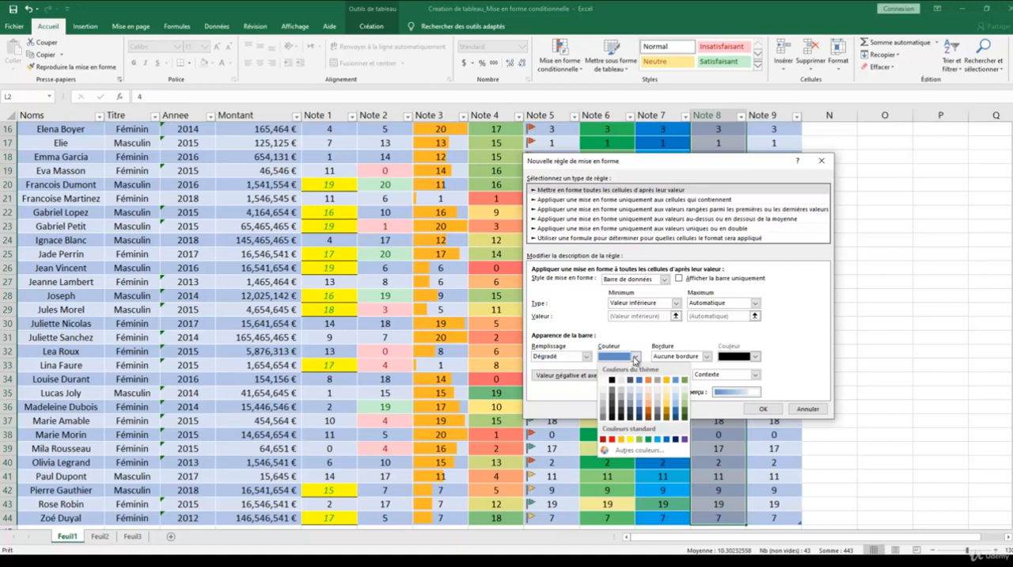
click(648, 439)
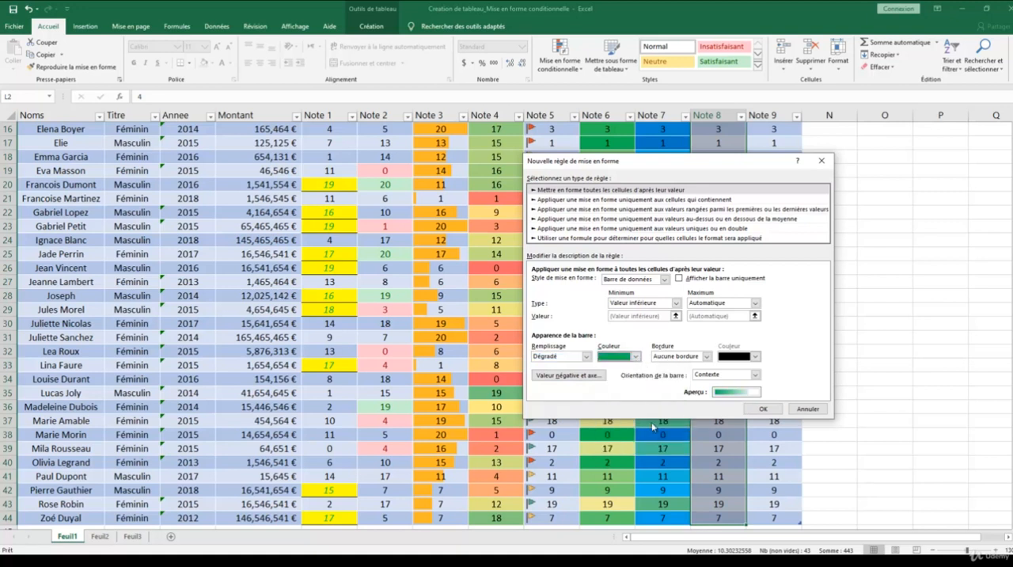
click(707, 357)
click(697, 375)
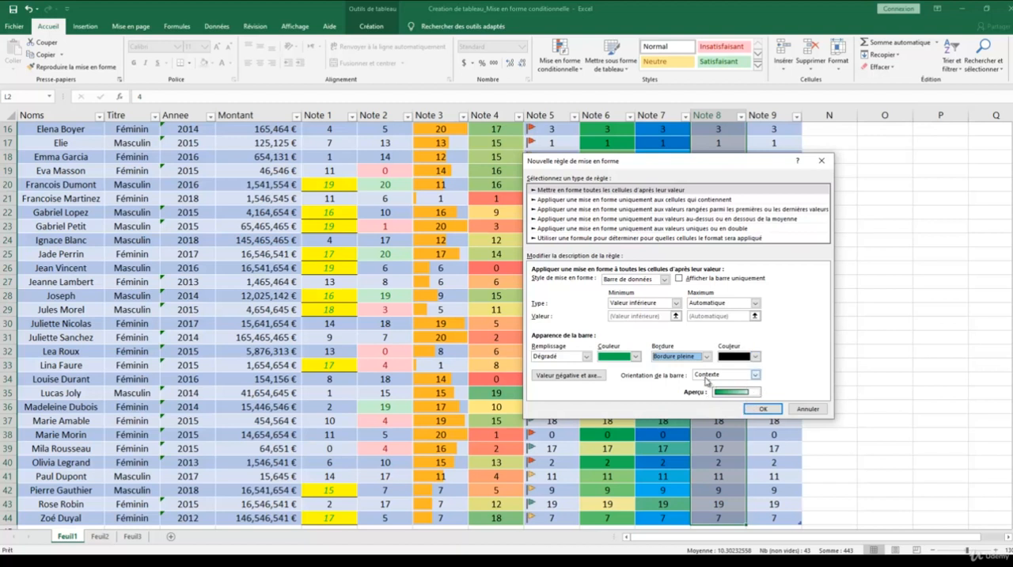
click(755, 374)
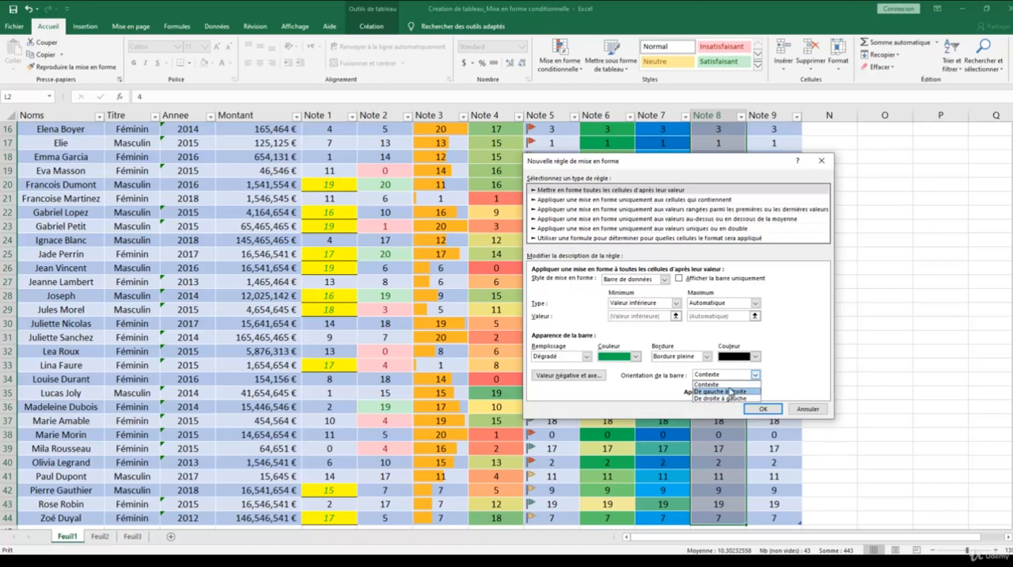
click(713, 385)
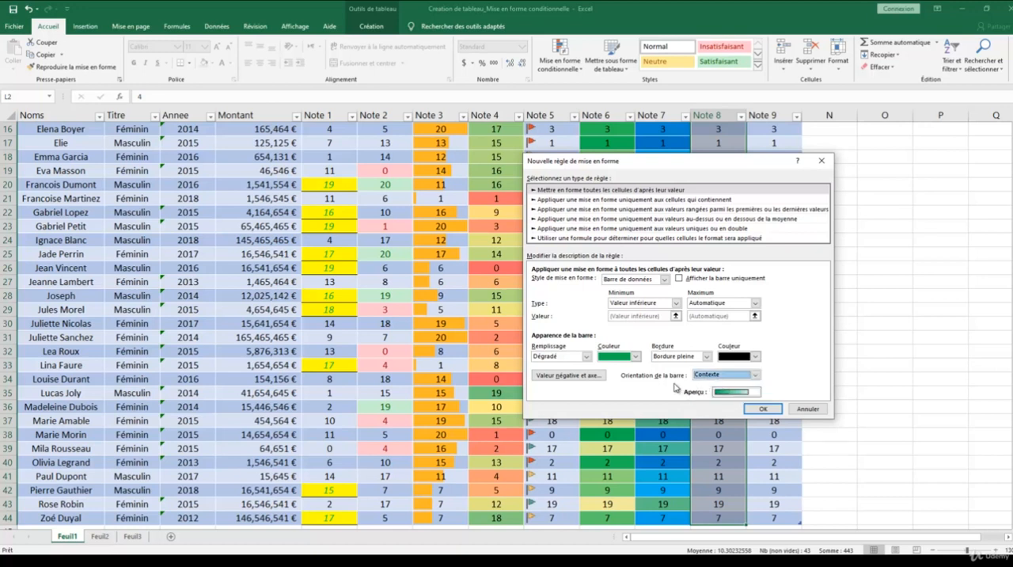
Set the negative bars' fill colour to blue and apply the data bar rule to Note 8.
click(566, 376)
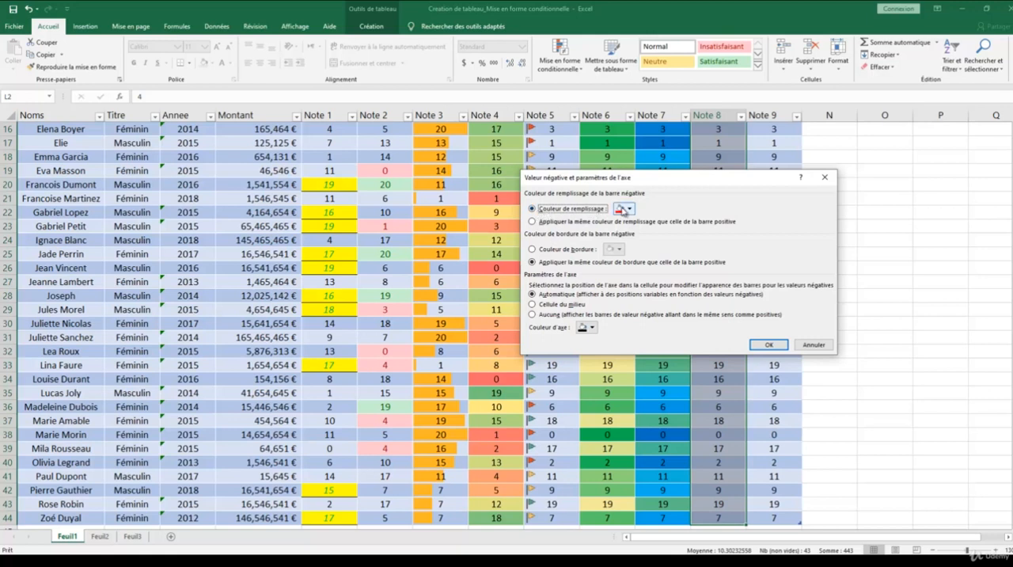
click(625, 210)
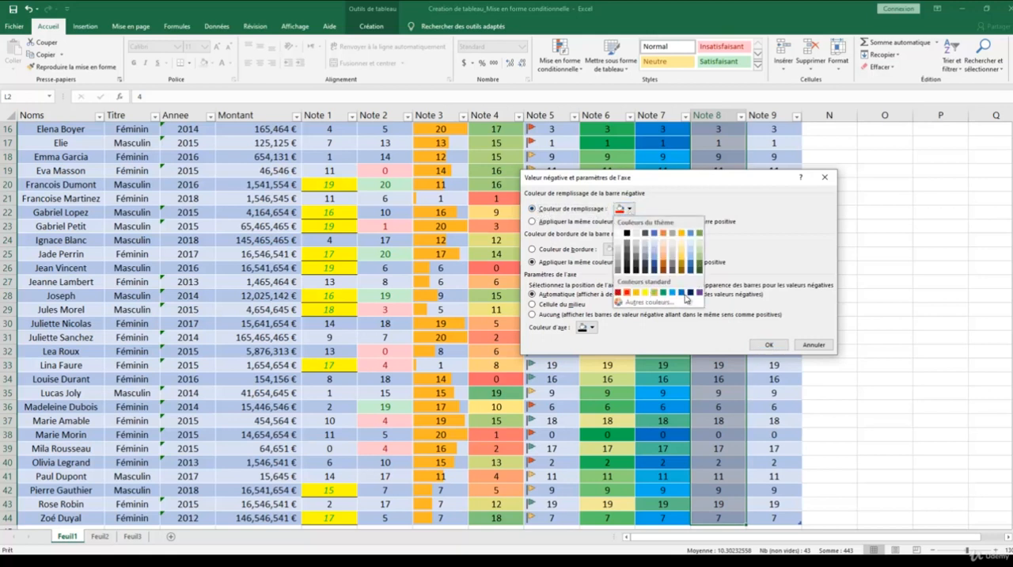
click(689, 292)
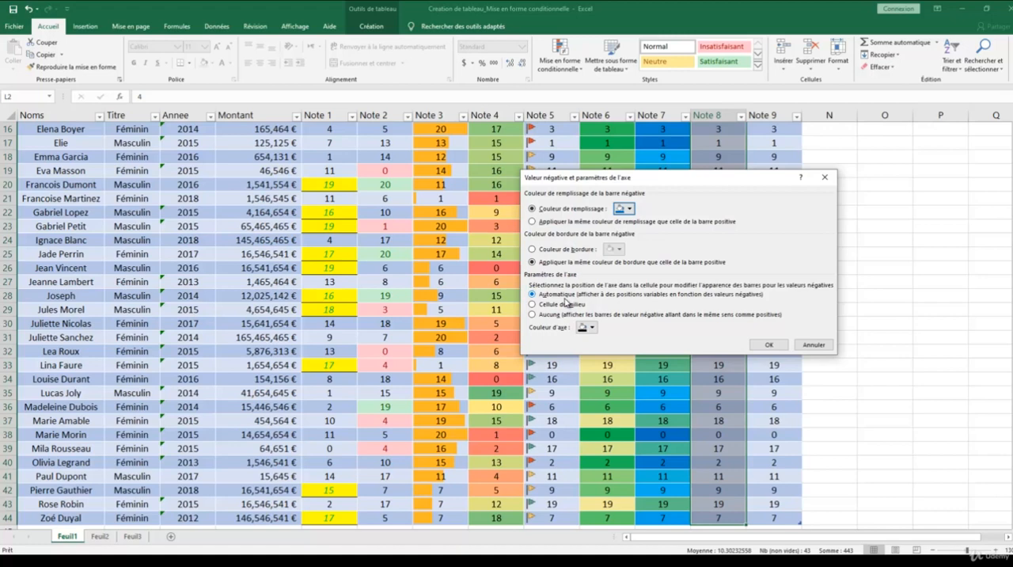
click(765, 345)
click(762, 409)
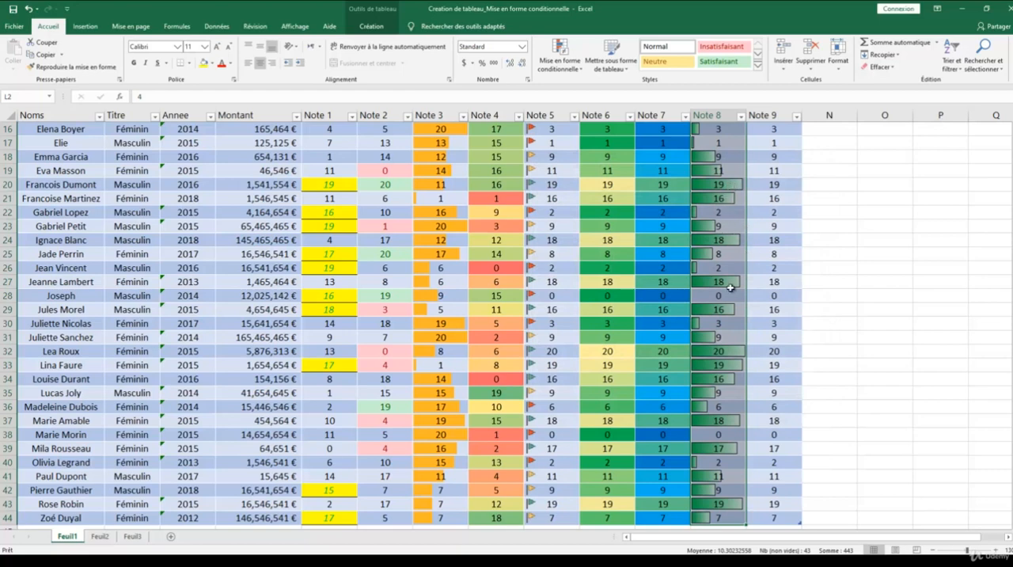
Test the negative data bar in Note 8 by entering -2 and then -10 in cell L7.
scroll(728, 283, up, 5)
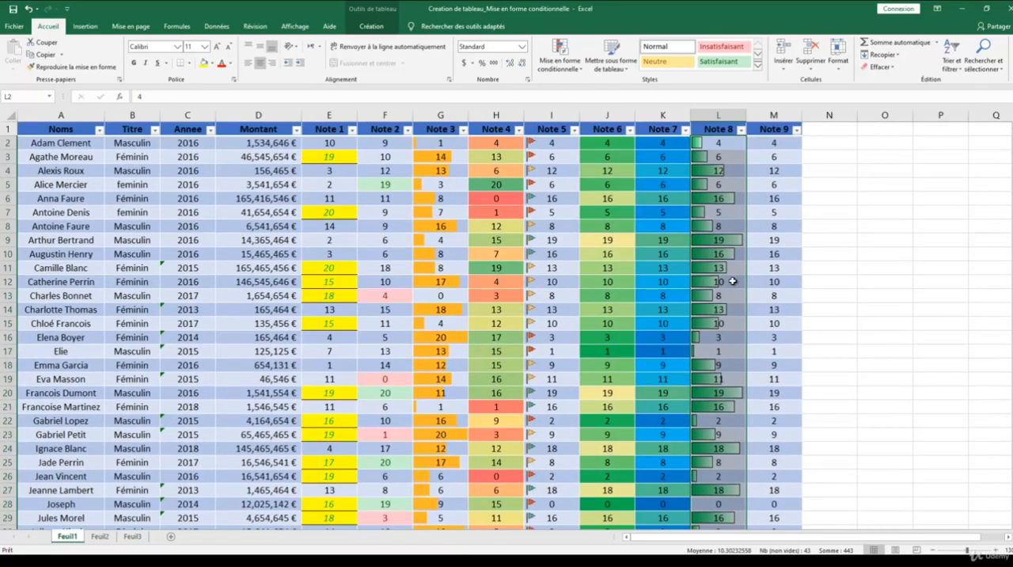
click(730, 221)
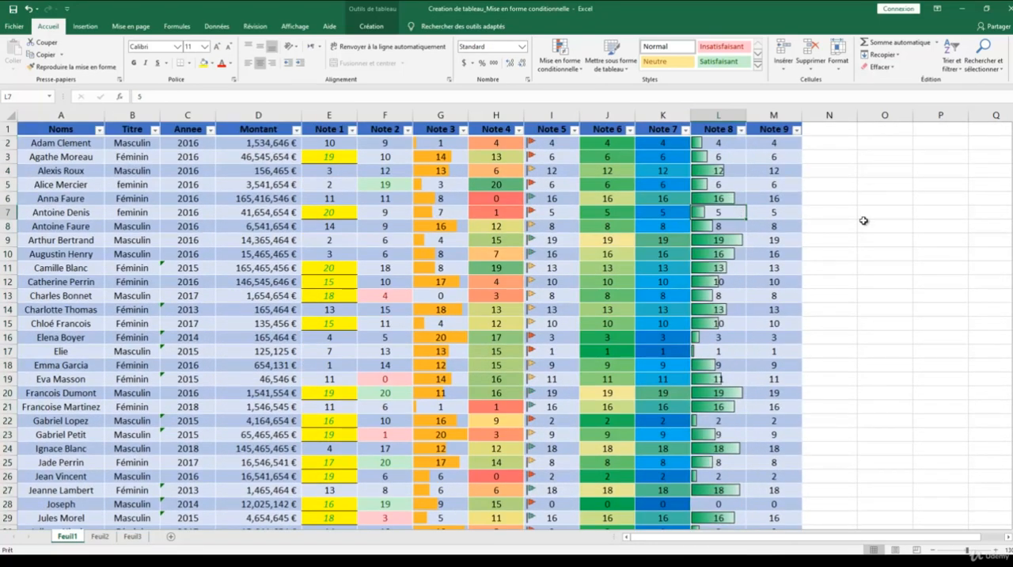
text(-2)
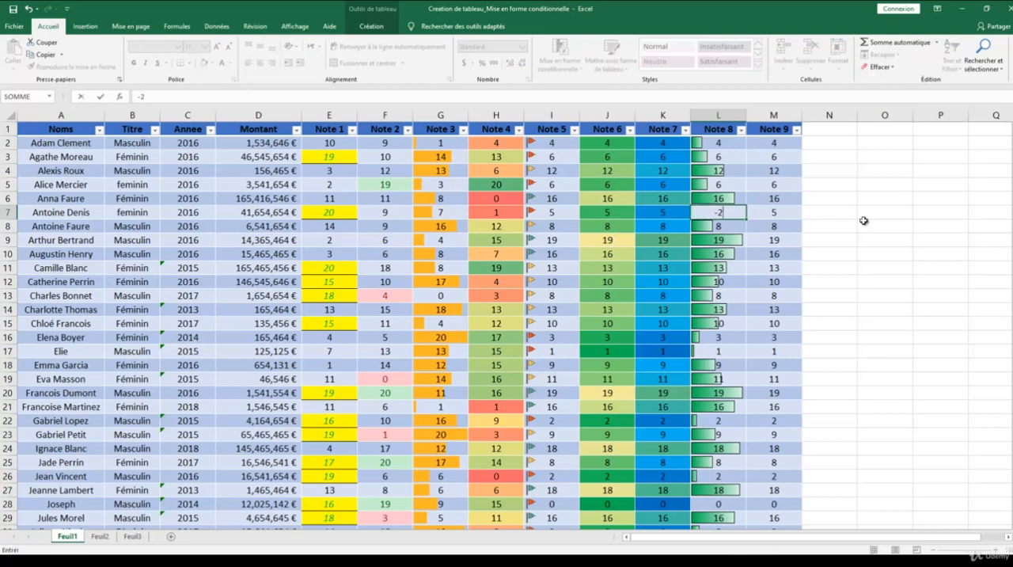
key(Return)
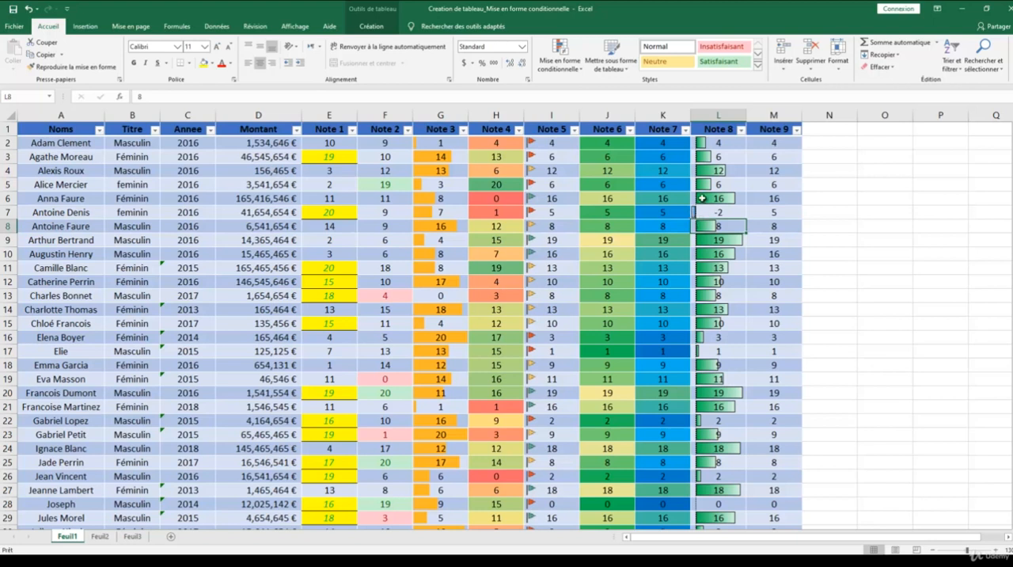
click(727, 211)
text(-10)
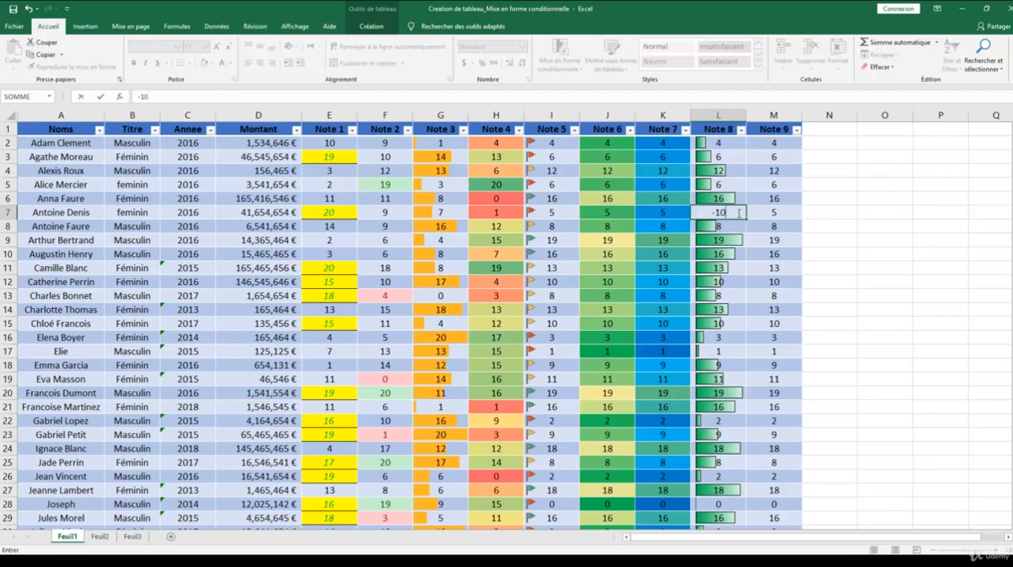
key(Return)
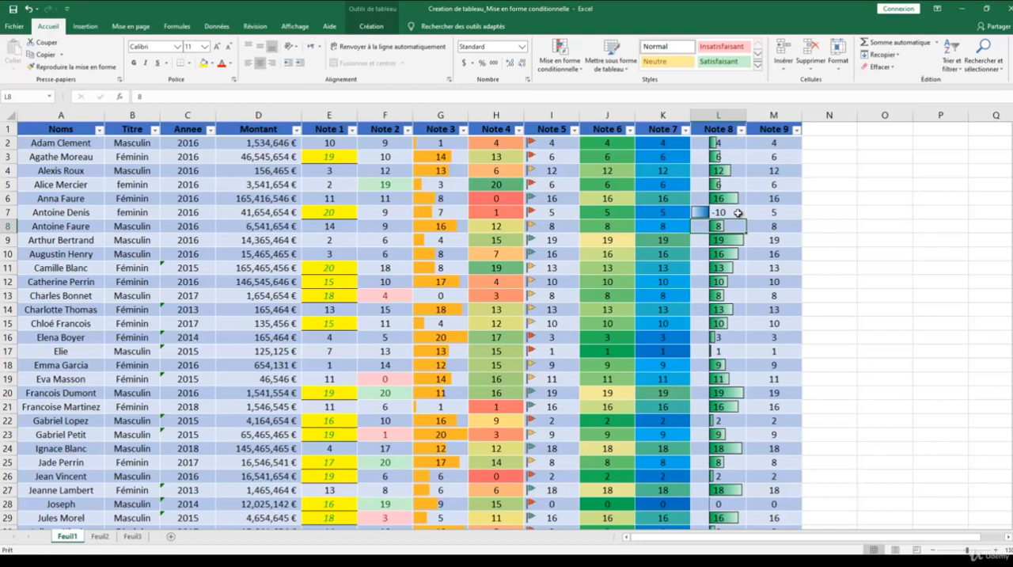
Set the Note 8 value in cell L7 to -15.
click(738, 213)
text(-15)
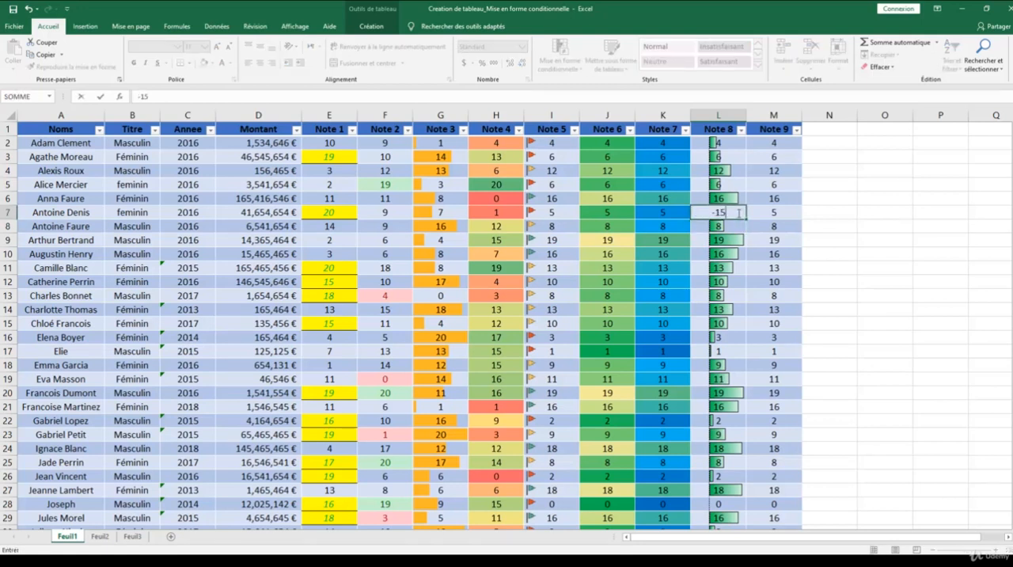
key(Return)
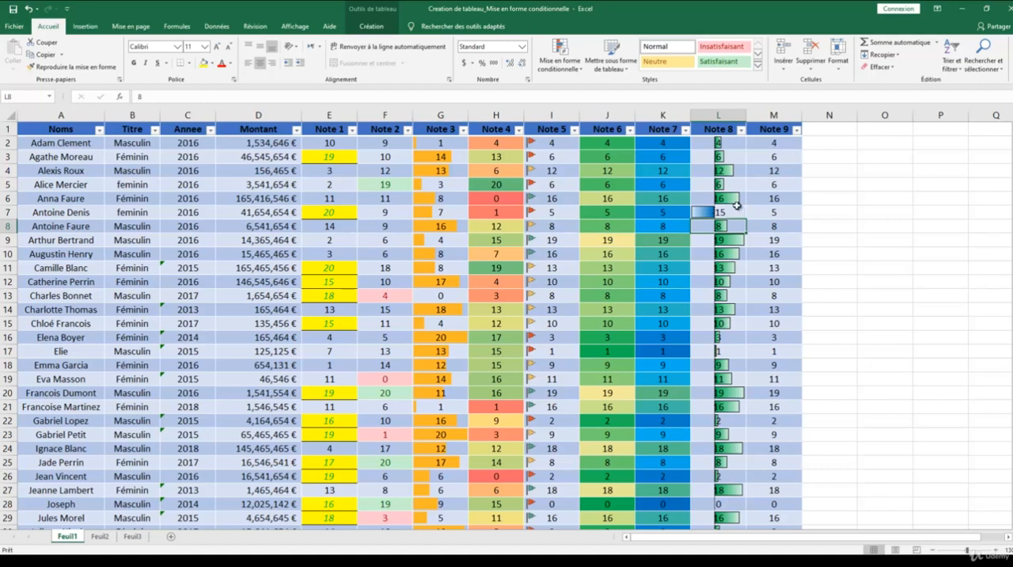
Start a new conditional formatting rule for the Note 9 values using the Jeux d'icônes style with 3 symboles (sans cercle).
click(782, 140)
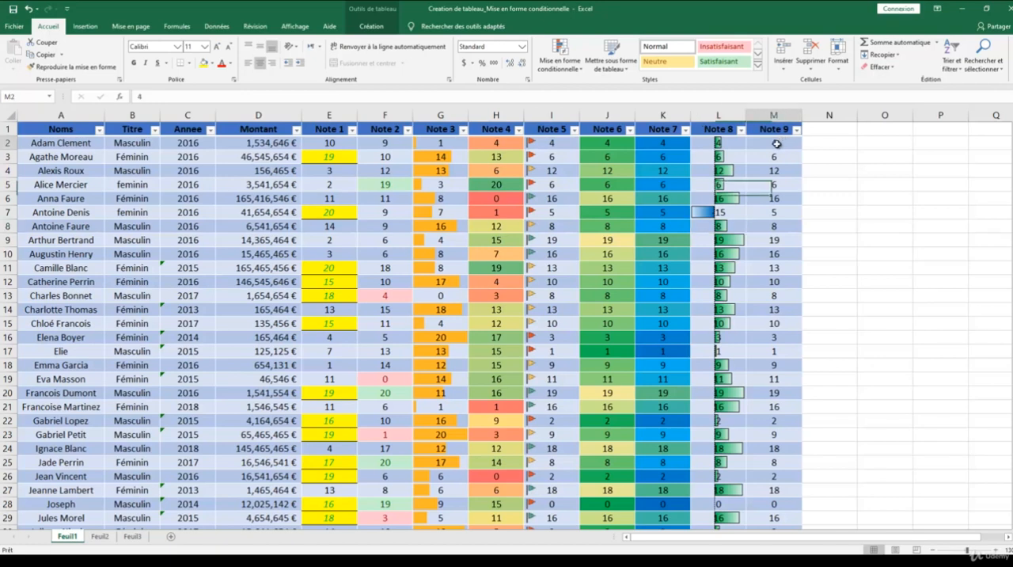
key(ctrl+shift+Down)
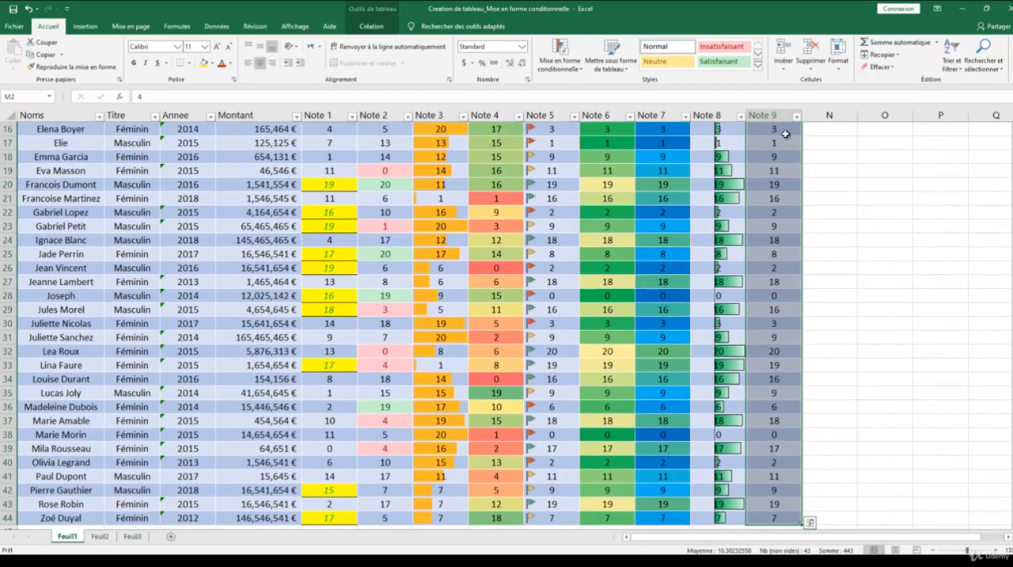
click(558, 68)
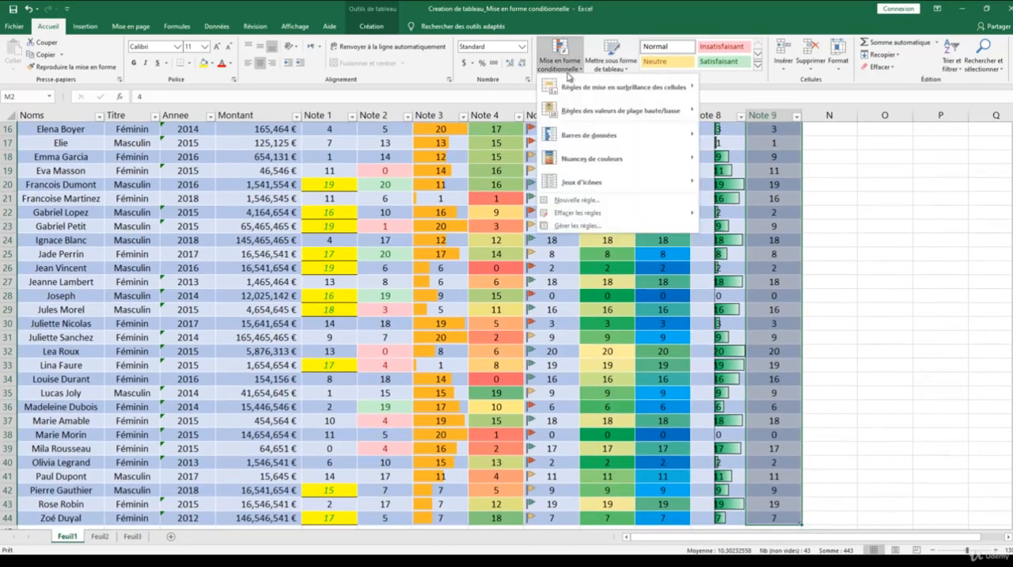
click(629, 205)
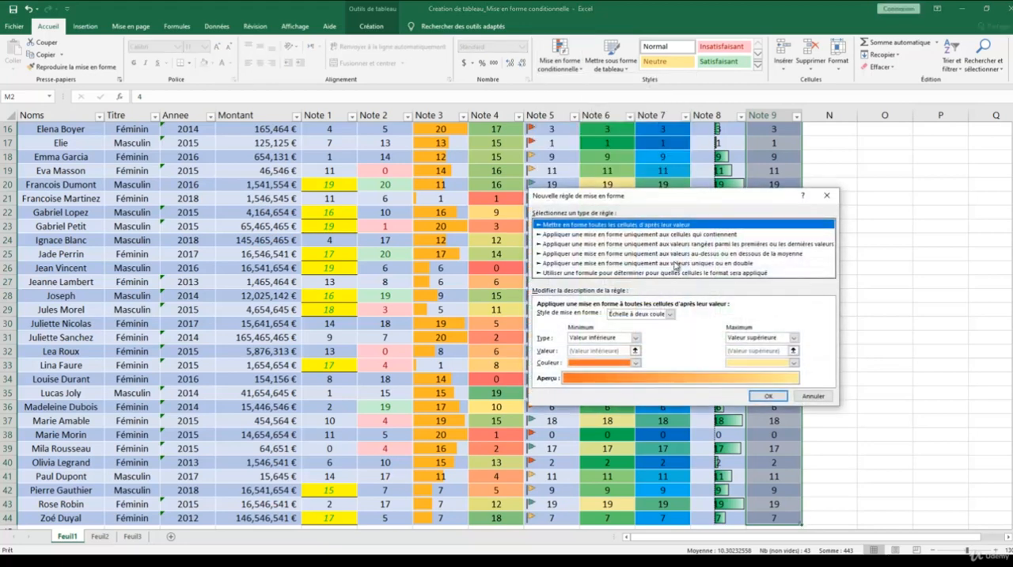
click(669, 314)
click(656, 345)
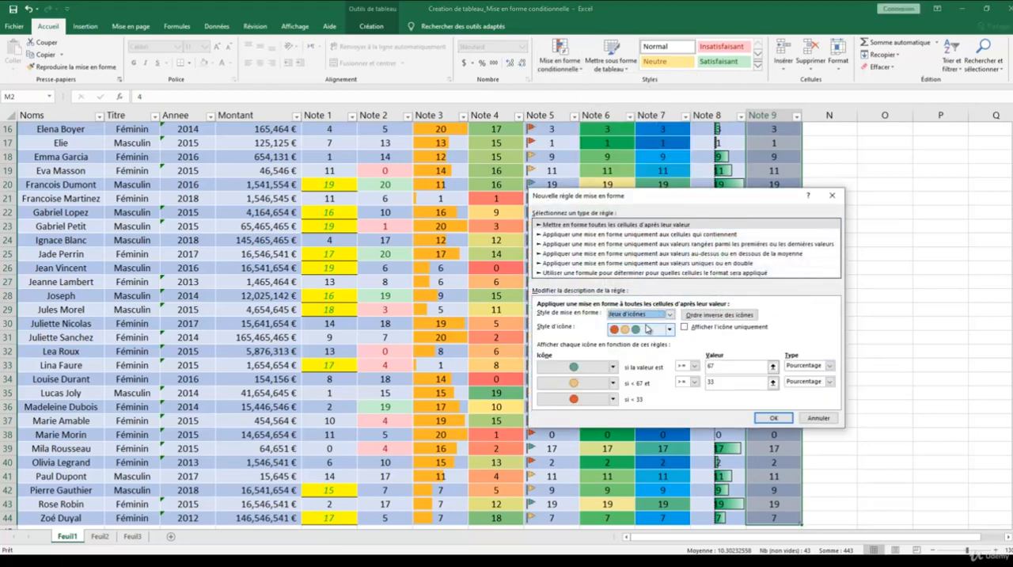
click(670, 329)
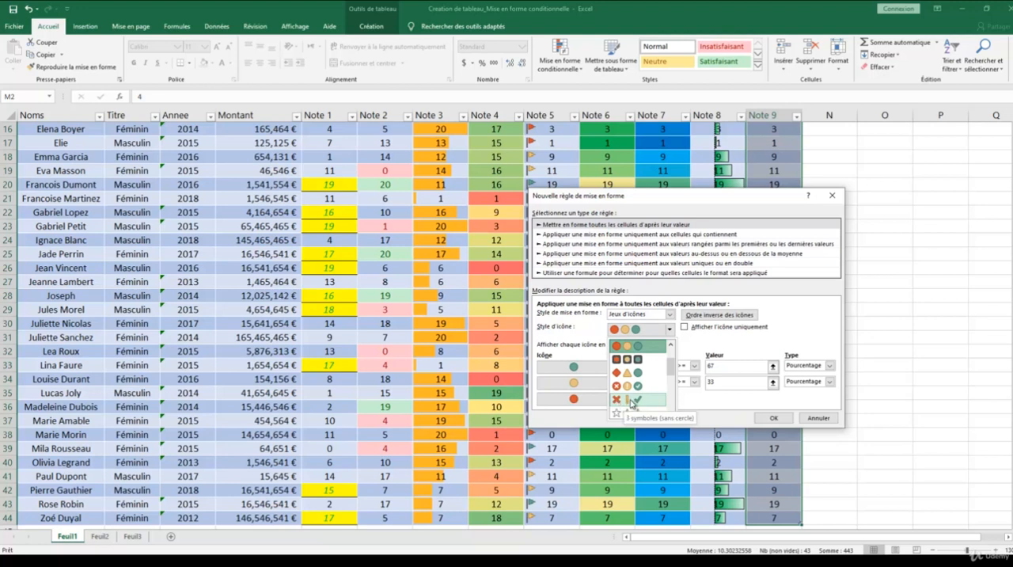
click(632, 403)
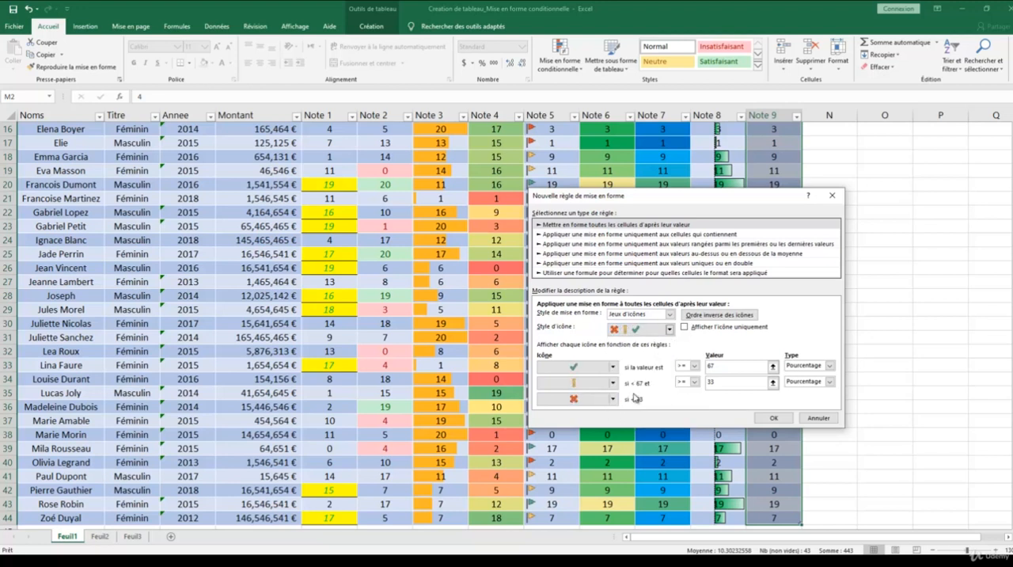
Reverse the icon order and restore it, and change the middle icon to a yellow circled exclamation mark and the lowest to a red flag.
click(707, 318)
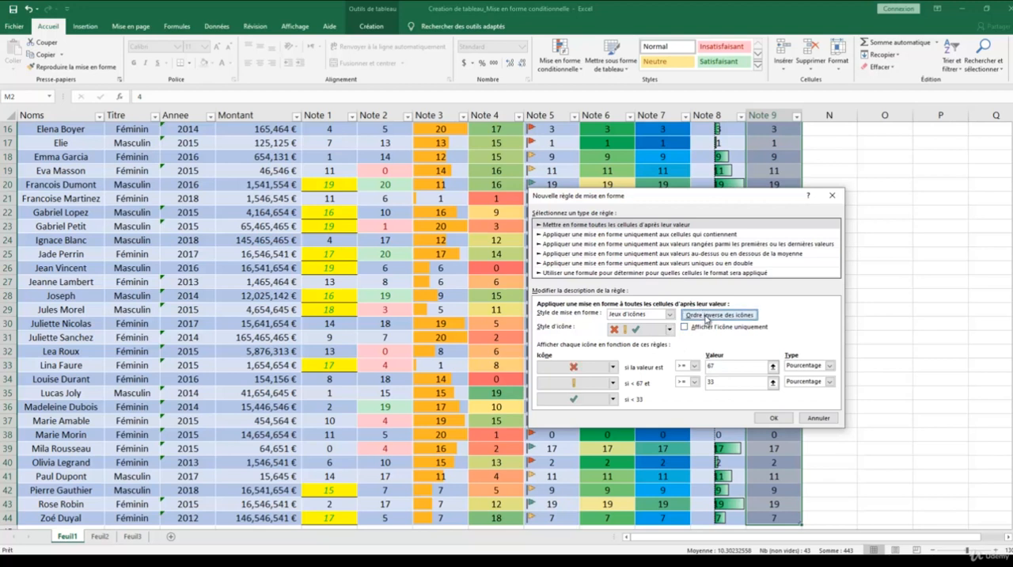
click(708, 316)
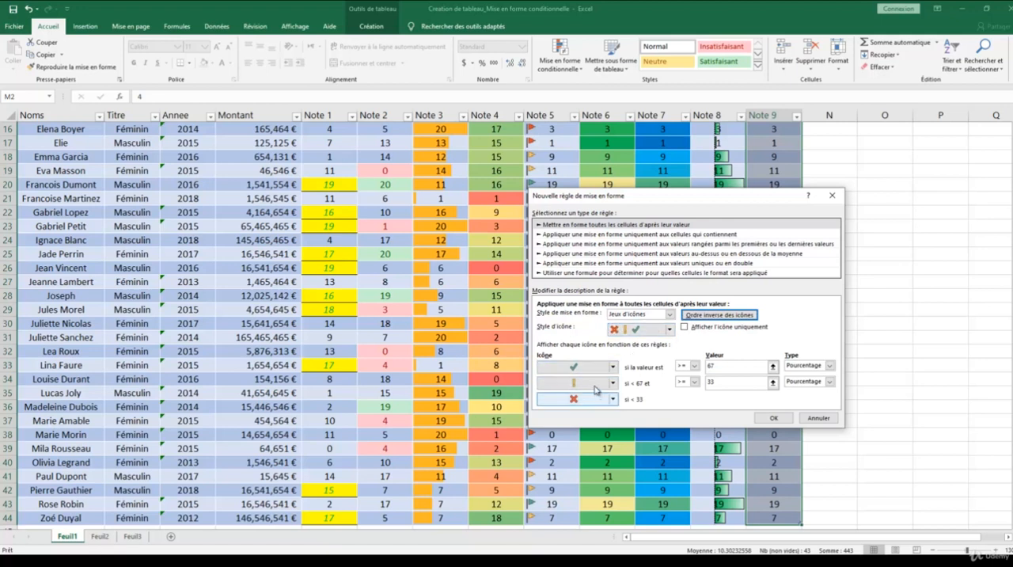
click(613, 383)
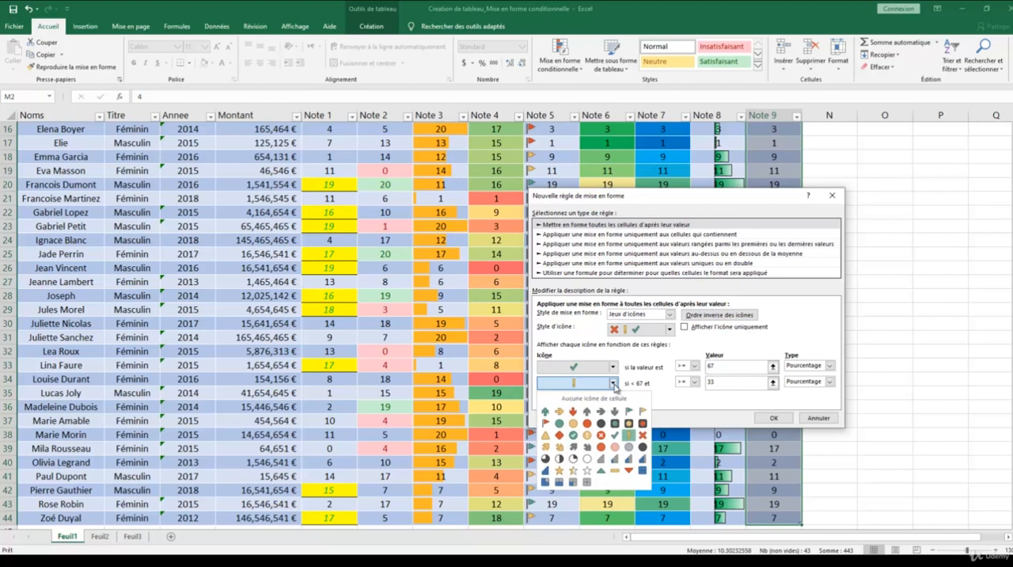
click(590, 435)
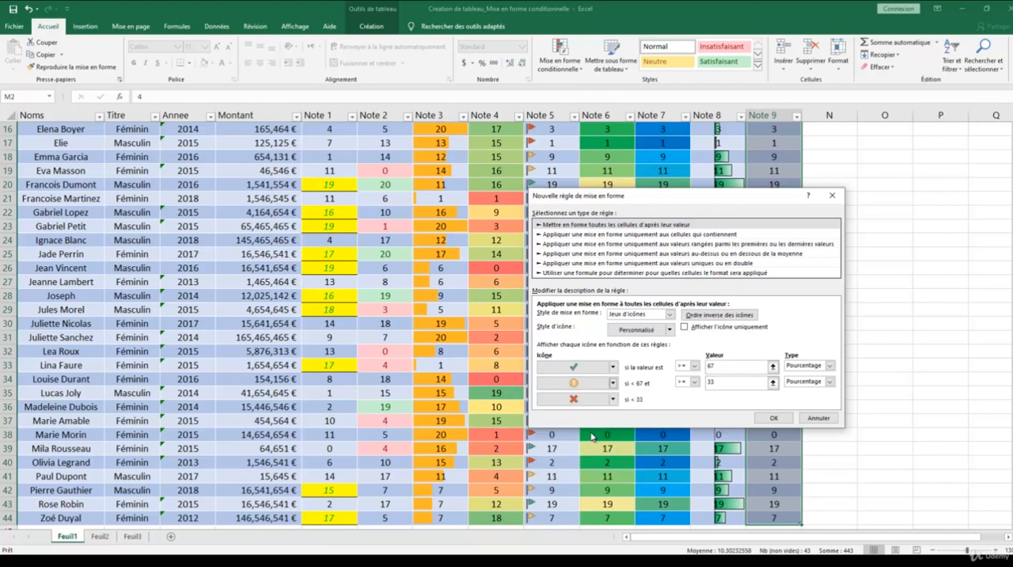
click(612, 399)
click(546, 440)
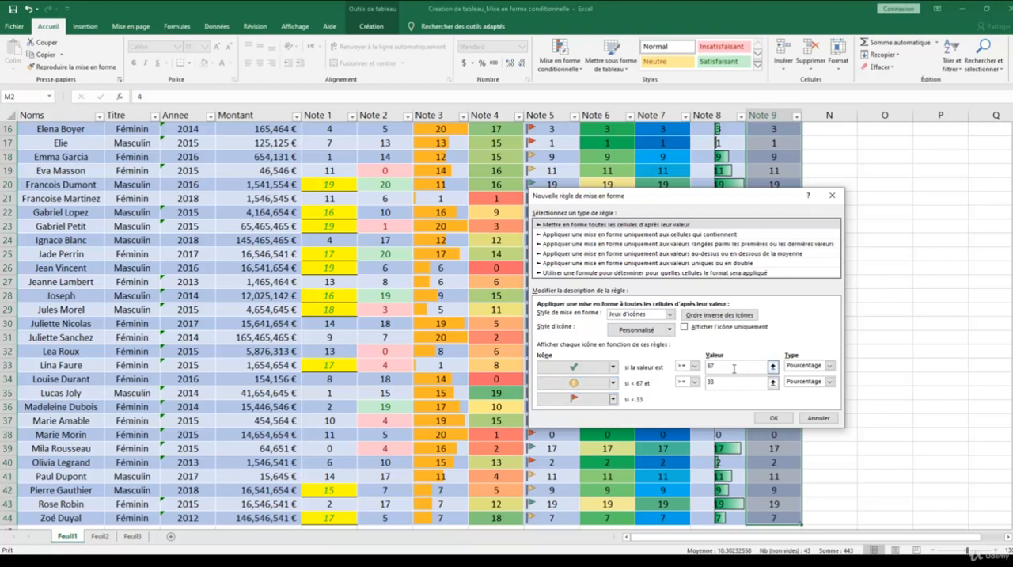
Set the type of both icon thresholds to Nombre.
click(829, 365)
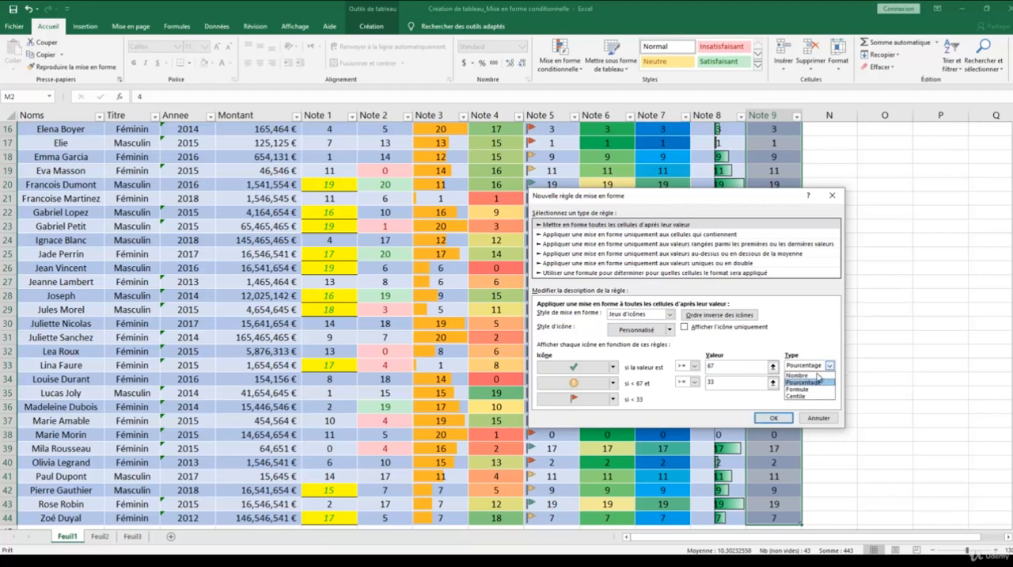
click(803, 375)
click(829, 382)
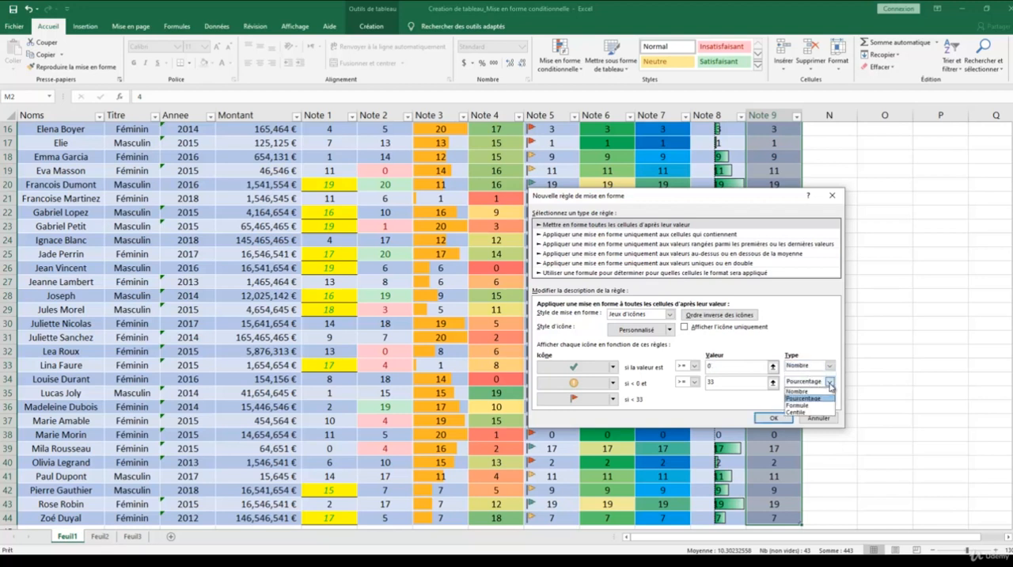
click(810, 391)
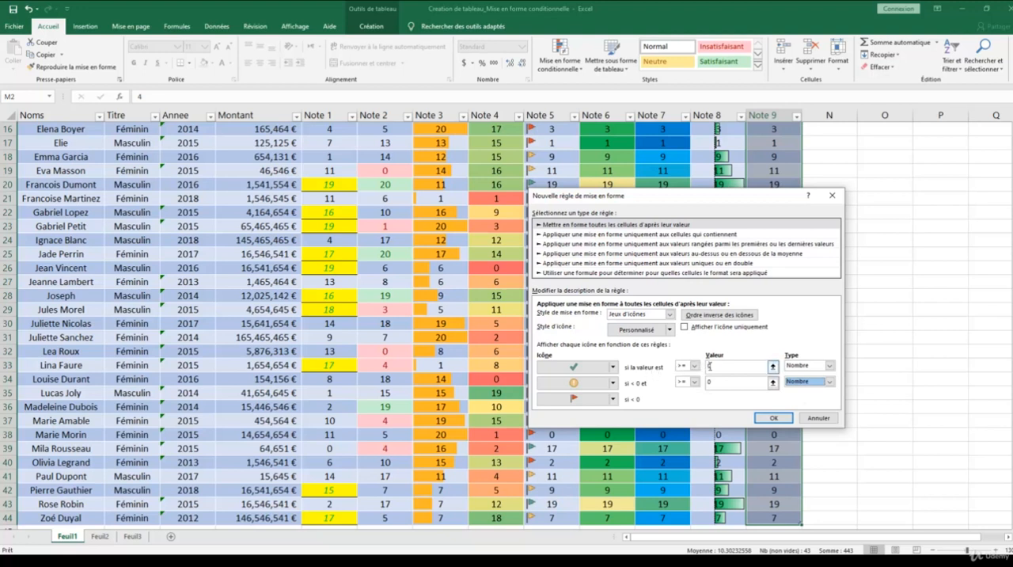
Set the icon thresholds to >= 15 and >= 10 and apply the icon rule to Note 9.
double_click(713, 367)
text(15)
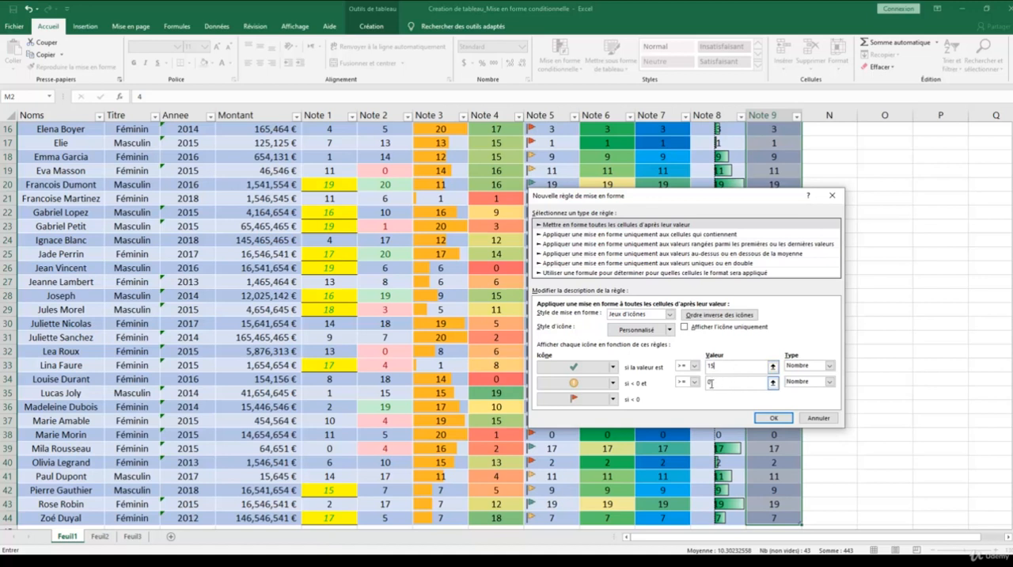
click(716, 382)
key(BackSpace)
text(10)
click(727, 369)
click(769, 414)
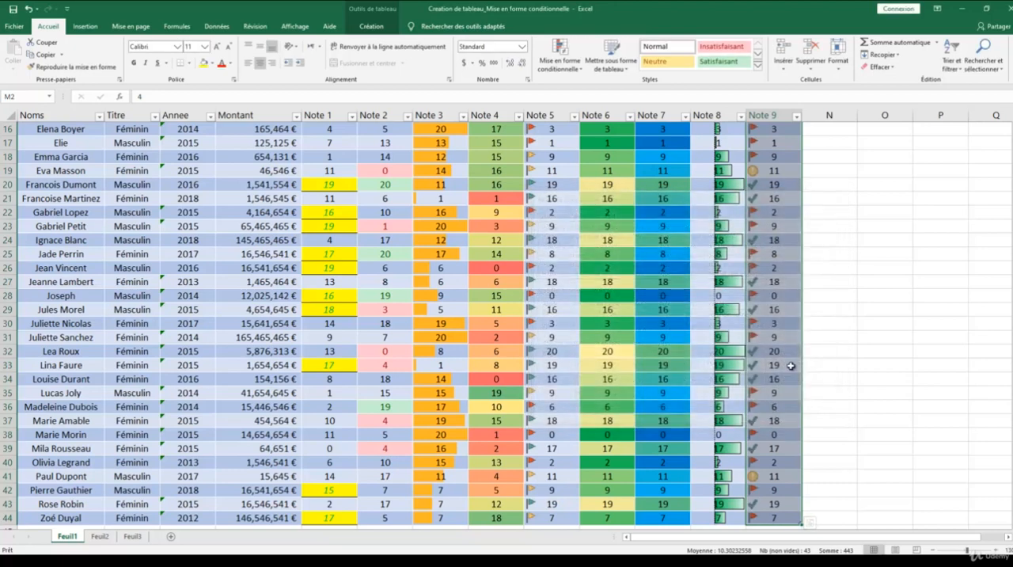
Select cell M28 and examine the custom rule settings for data bars and for colour scales, cancelling both.
click(782, 297)
scroll(790, 308, up, 4)
scroll(791, 307, up, 2)
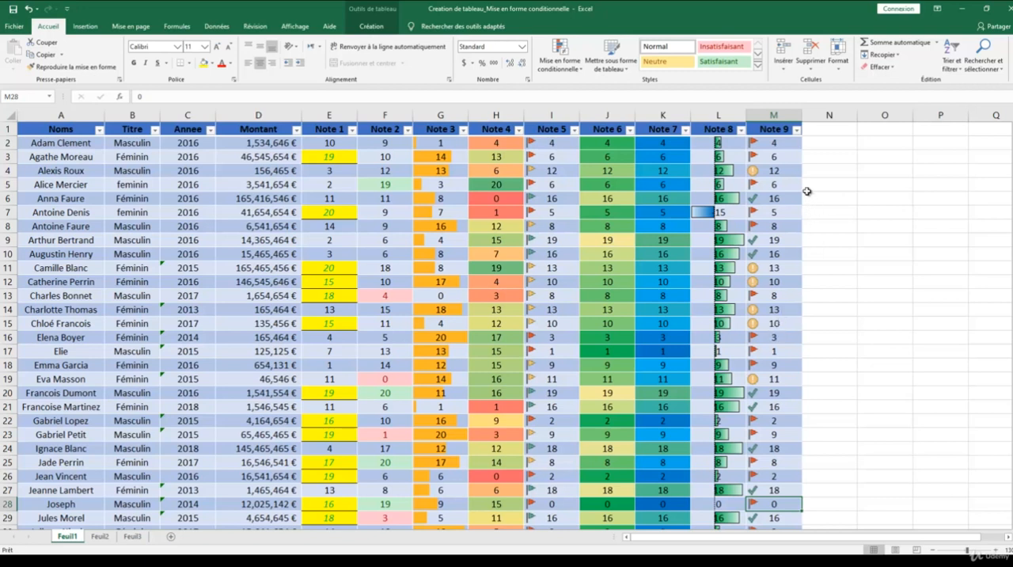
click(560, 64)
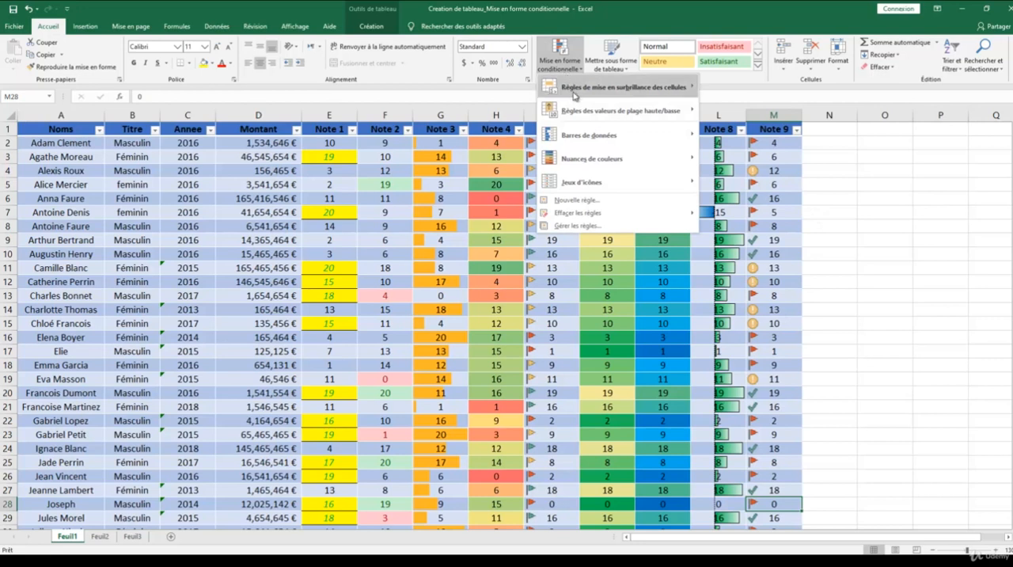
mouse_move(595, 137)
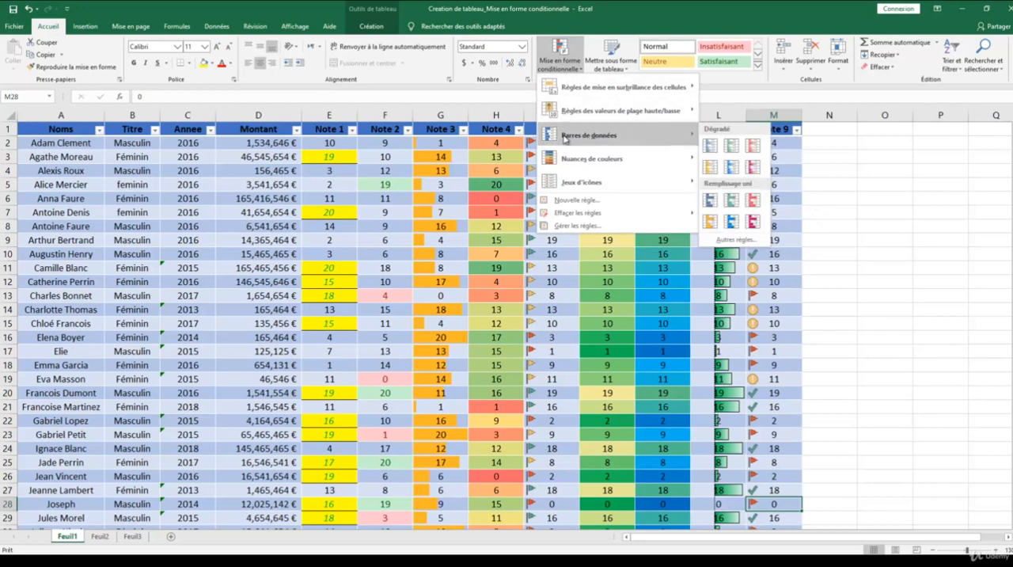
click(733, 240)
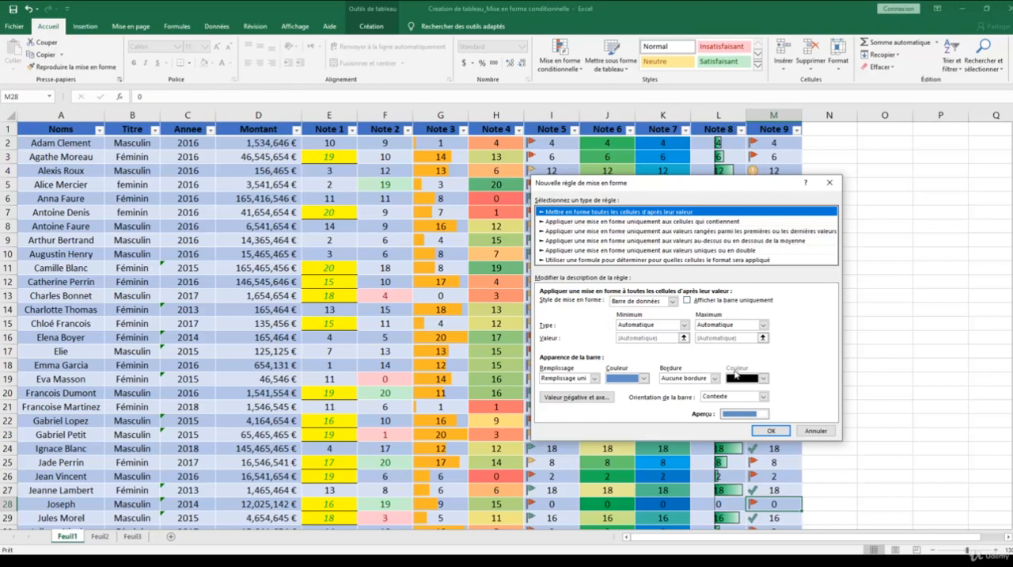
click(816, 430)
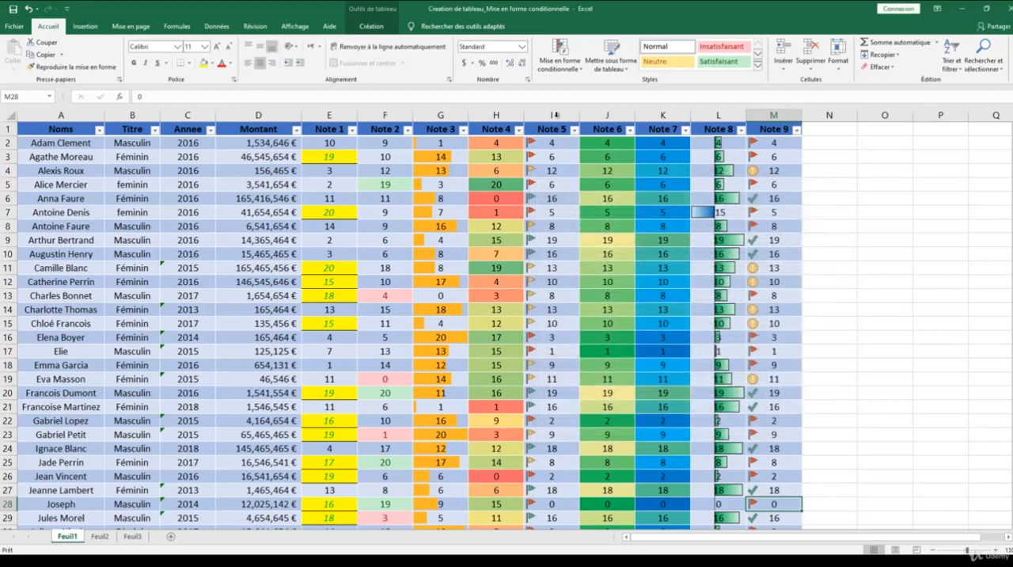
click(559, 70)
mouse_move(595, 159)
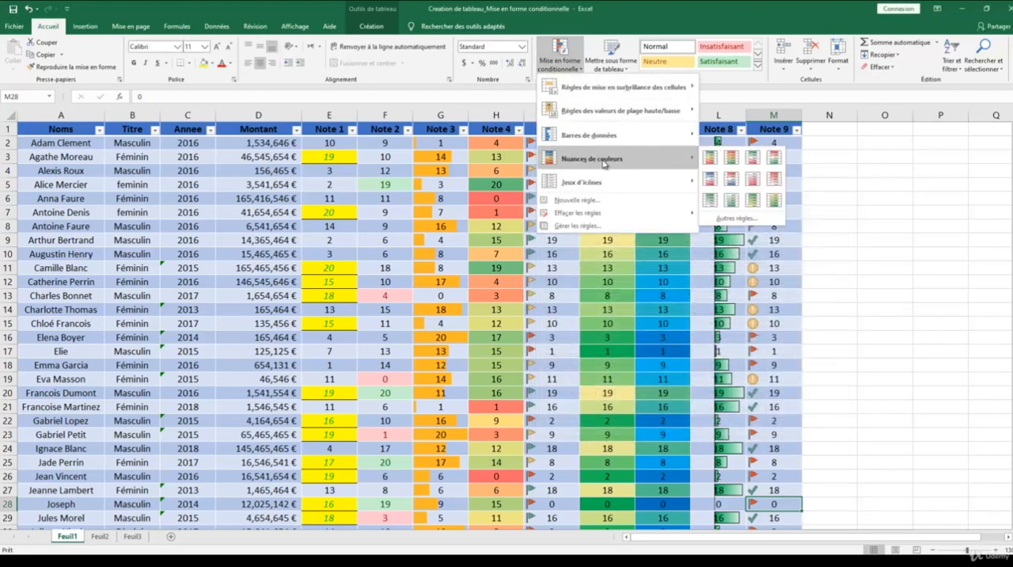
click(736, 219)
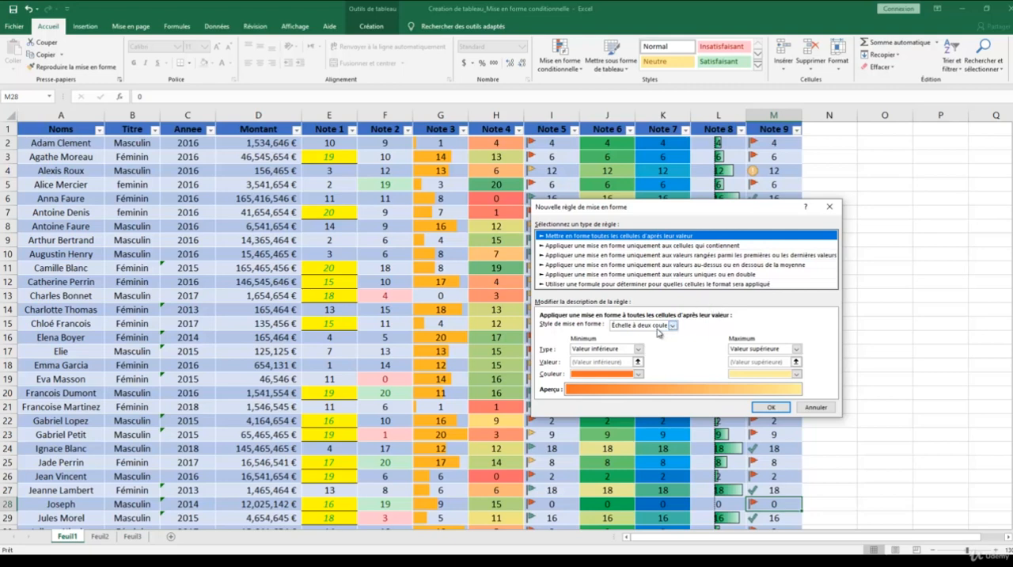
click(816, 407)
Add a custom icon set rule to cell M28 with the default three coloured circles at 67 and 33 percent.
click(560, 59)
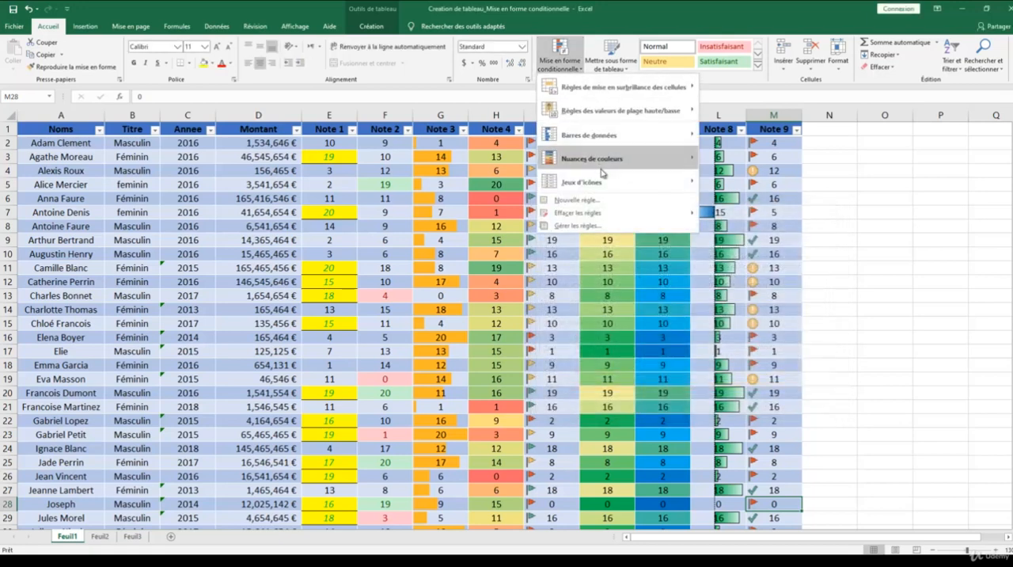
mouse_move(586, 182)
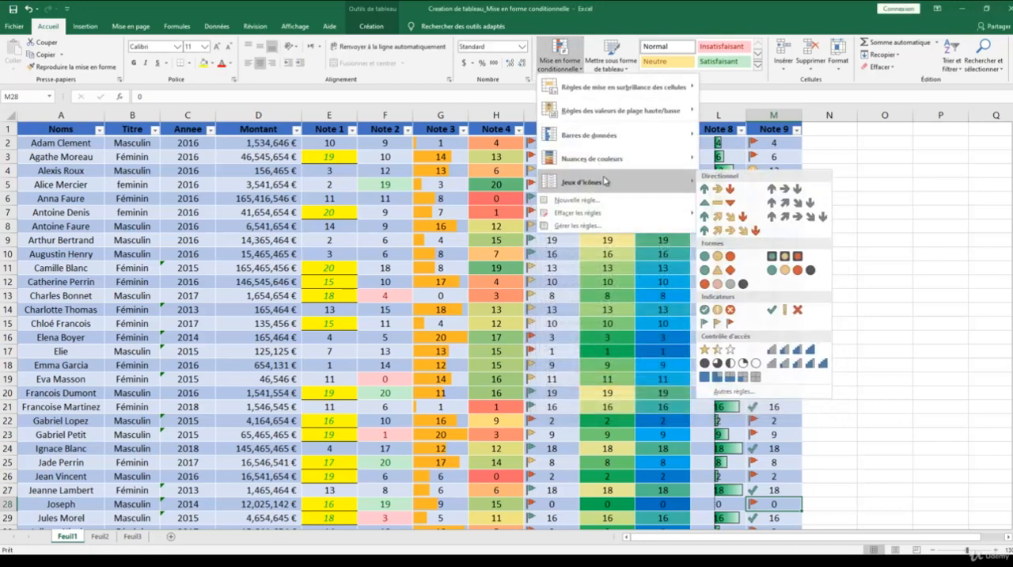
click(737, 391)
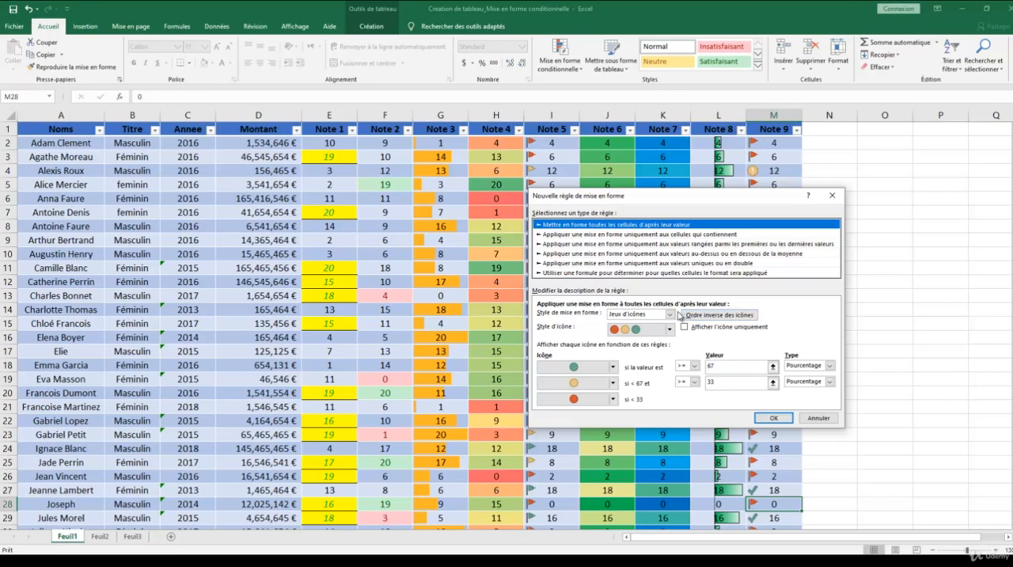
click(774, 417)
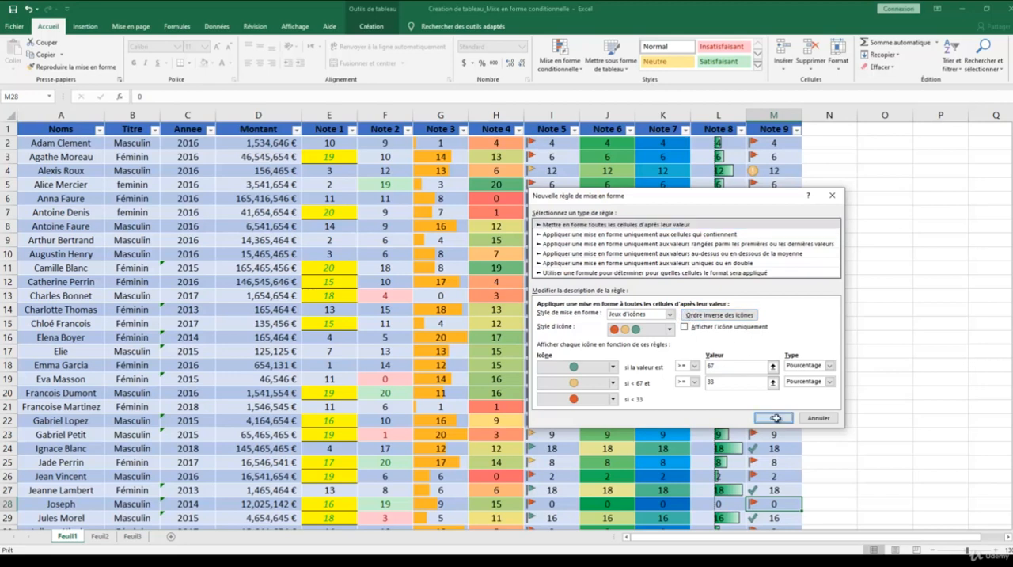
Add a new rule to cell M28 with the default two-colour scale from orange to light yellow.
click(556, 59)
click(570, 202)
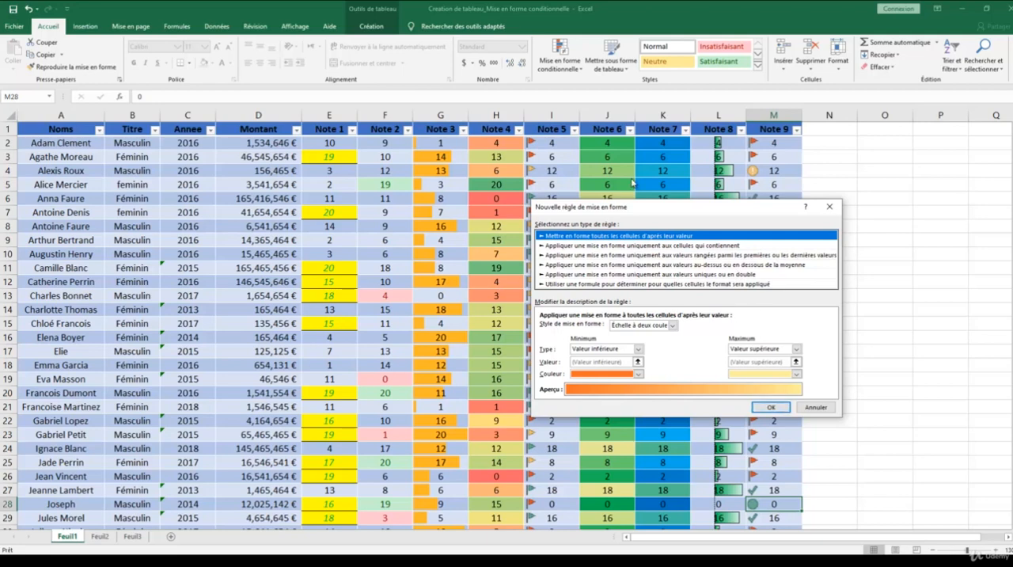
click(770, 407)
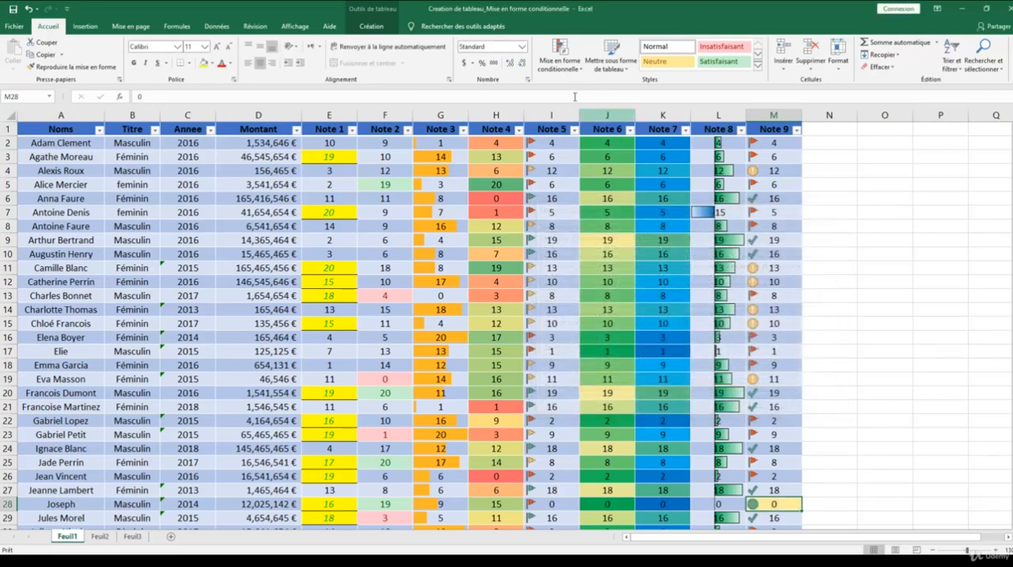
Display the available conditional formatting icon sets for cell M28.
click(560, 54)
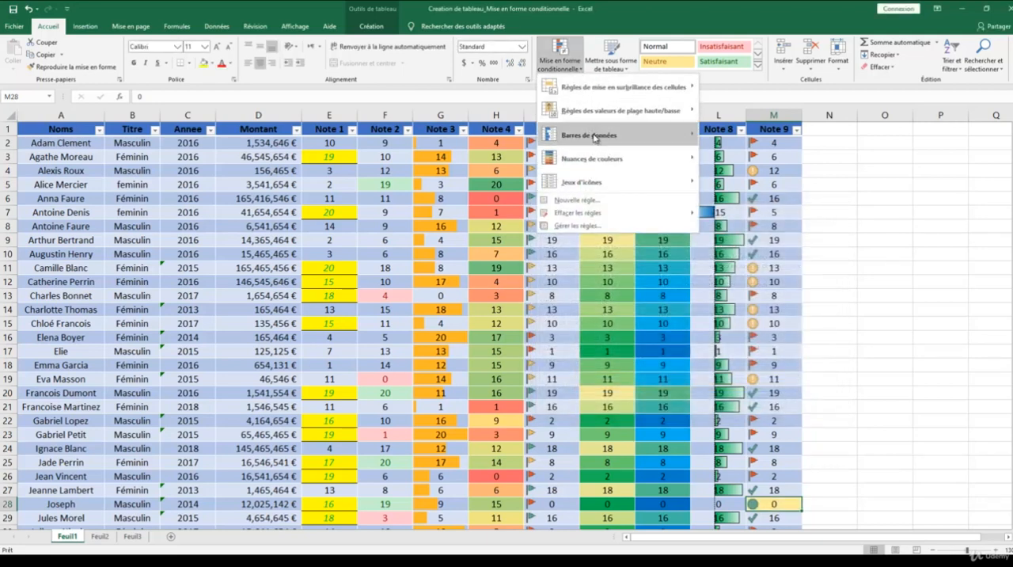
mouse_move(607, 180)
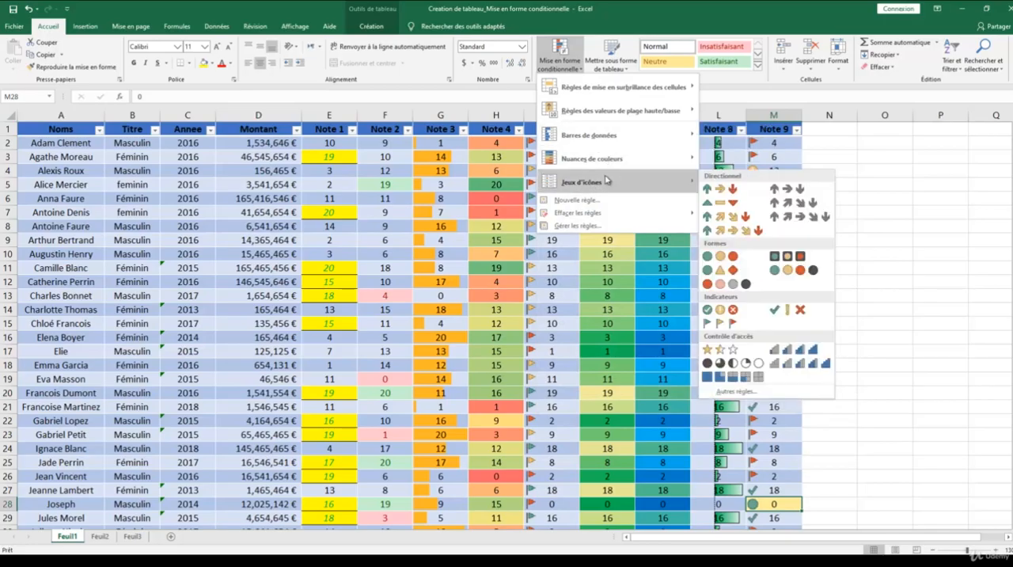